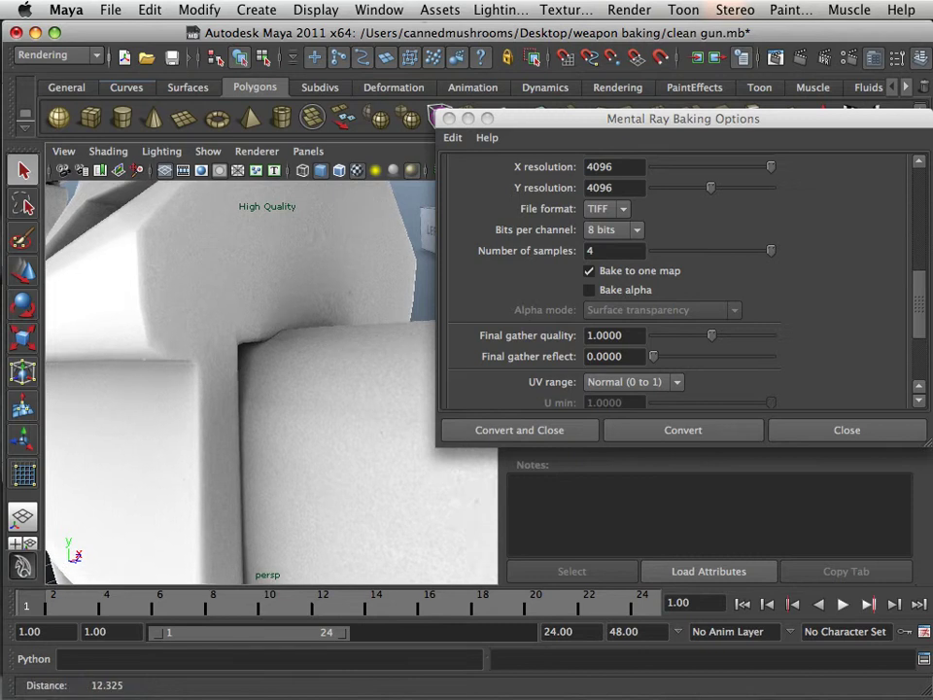
Examine the baked occlusion shading on the gun's scope, its triangular mounts and the upper body.
alt+drag(272, 389, 200, 367)
alt+right_drag(273, 389, 288, 390)
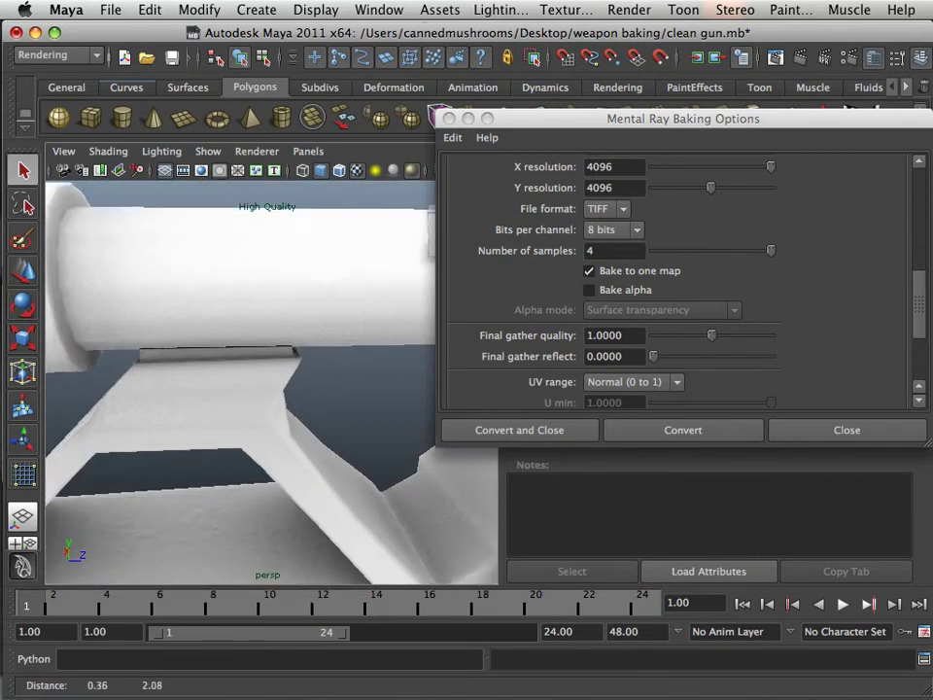
alt+middle_drag(243, 388, 291, 342)
alt+right_drag(291, 382, 213, 382)
alt+drag(263, 379, 247, 395)
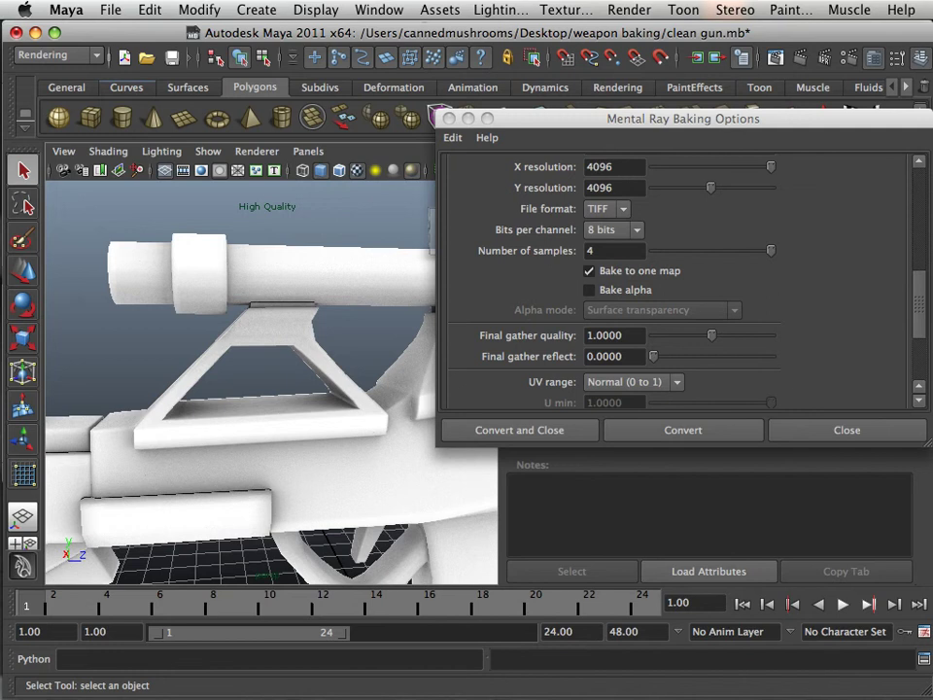
alt+drag(311, 360, 184, 401)
alt+middle_drag(253, 388, 253, 373)
alt+right_drag(292, 389, 194, 389)
alt+middle_drag(243, 388, 316, 370)
alt+drag(311, 379, 214, 384)
alt+right_drag(243, 389, 369, 389)
alt+middle_drag(272, 408, 274, 243)
alt+right_drag(262, 389, 214, 389)
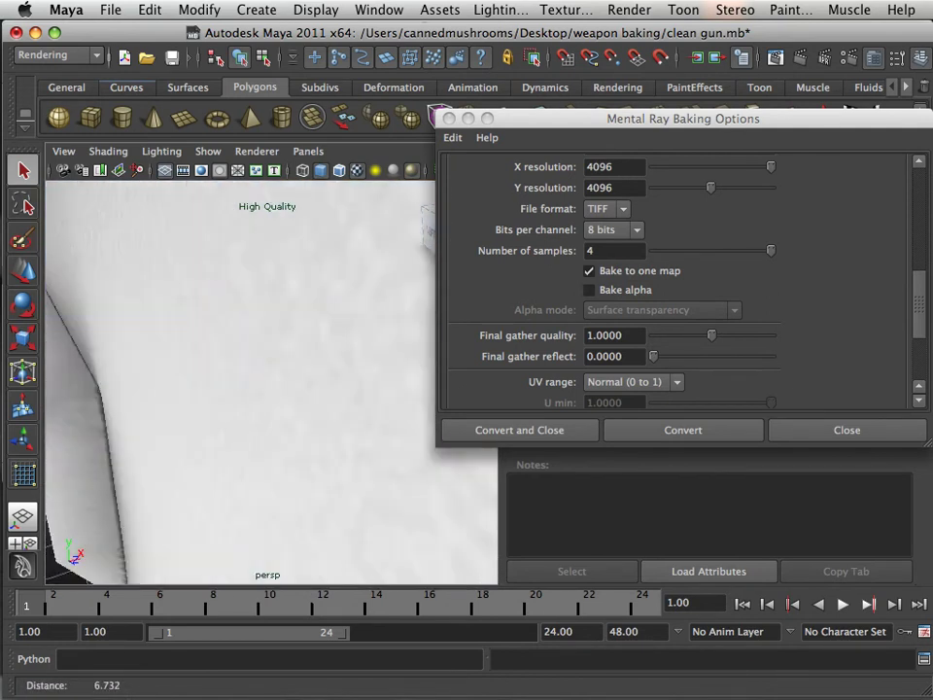
Inspect the baked shading where the side rail and overlapping panels meet the gun's body, from close up and from farther away.
alt+middle_drag(243, 389, 374, 377)
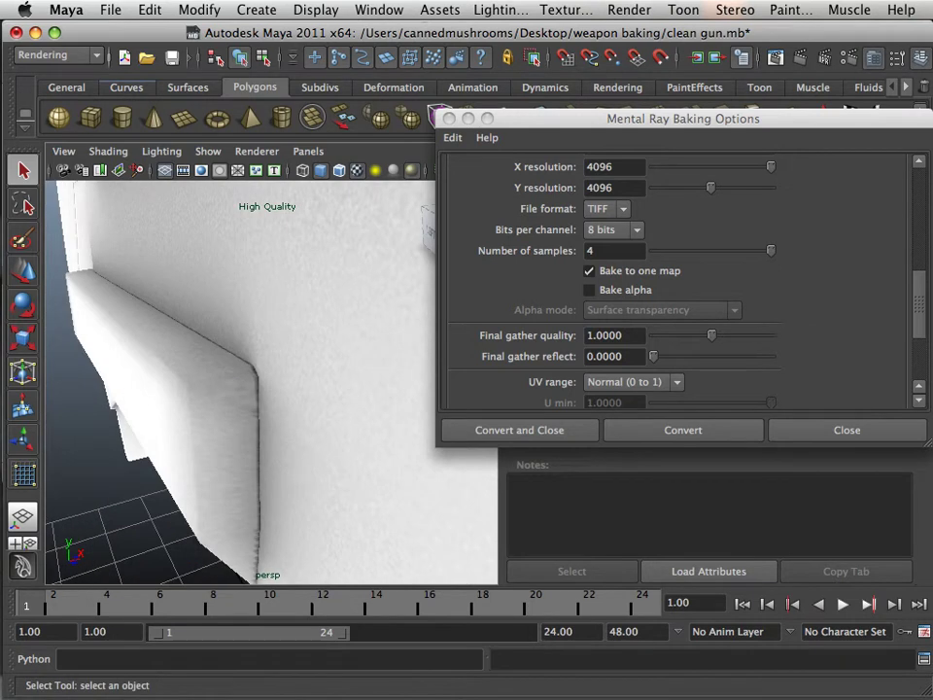
alt+right_drag(321, 389, 224, 389)
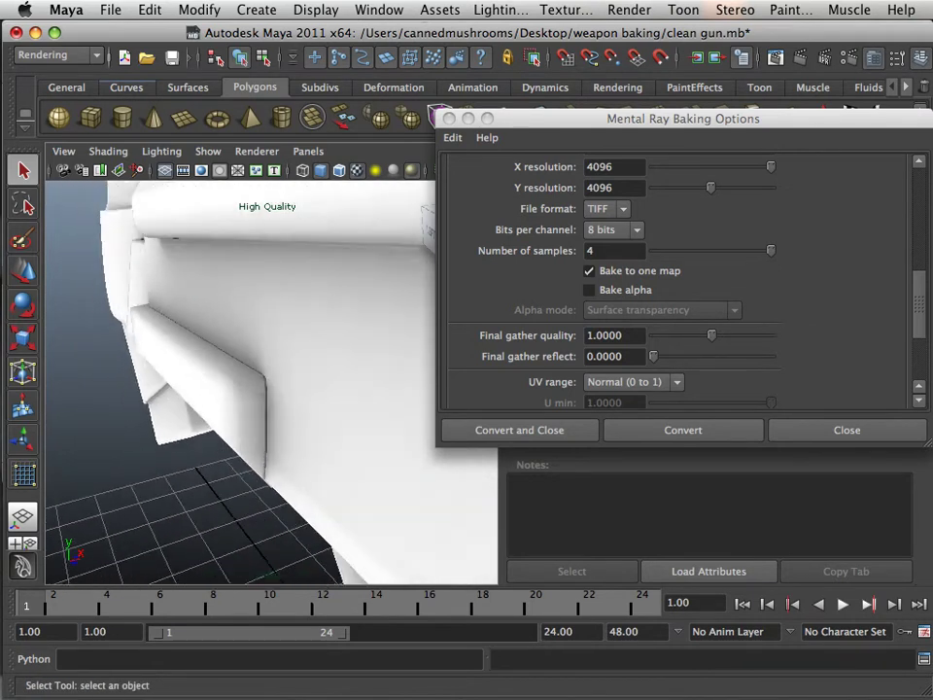
alt+drag(213, 389, 408, 387)
alt+middle_drag(370, 340, 245, 399)
alt+drag(245, 389, 264, 399)
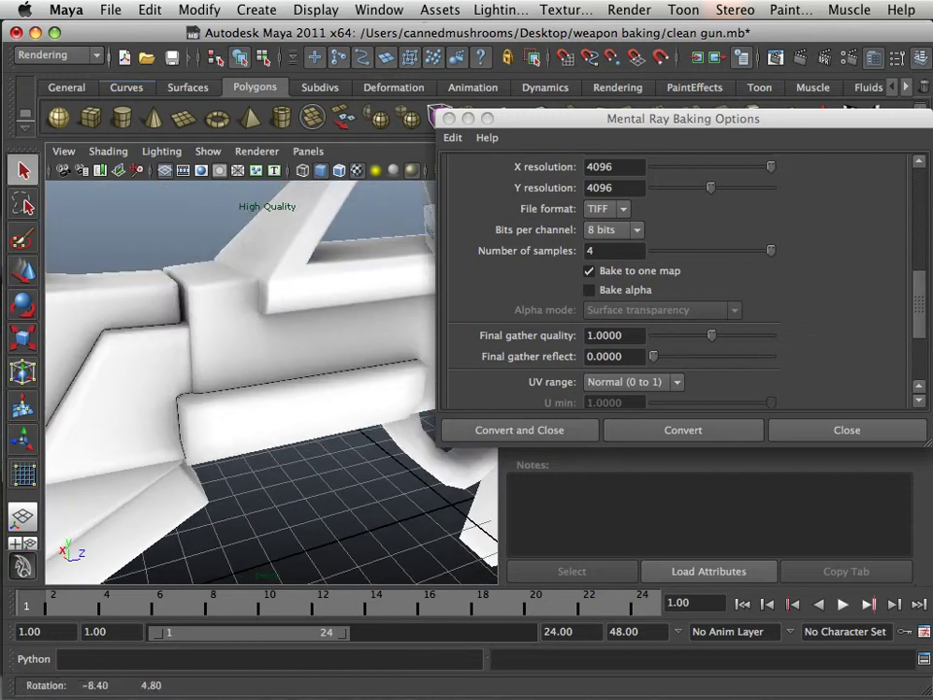
alt+right_drag(263, 396, 316, 397)
alt+drag(243, 388, 360, 393)
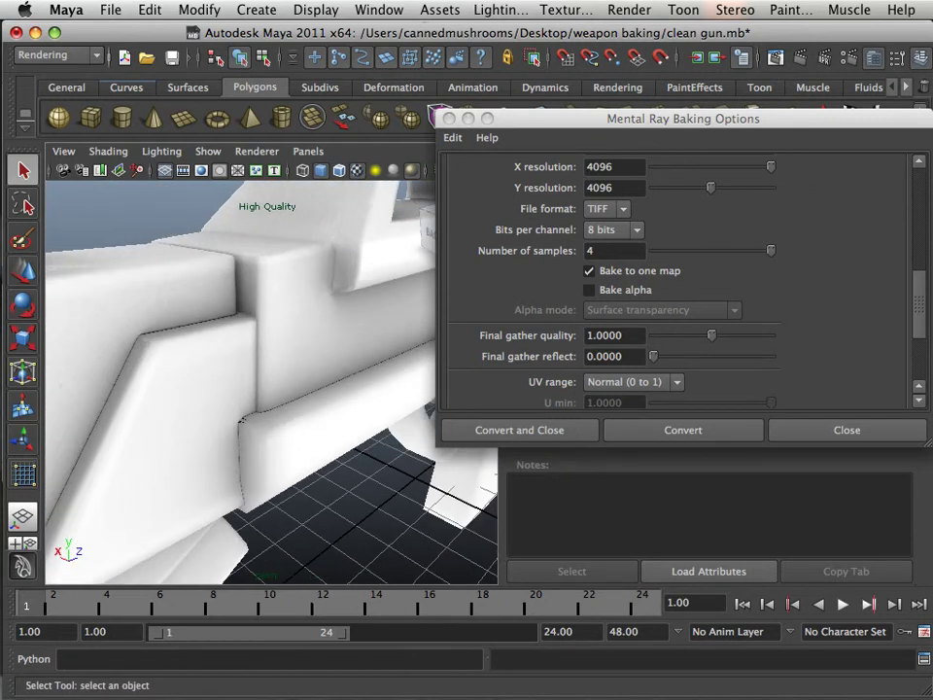
alt+right_drag(282, 389, 340, 389)
scroll(272, 382, up, 3)
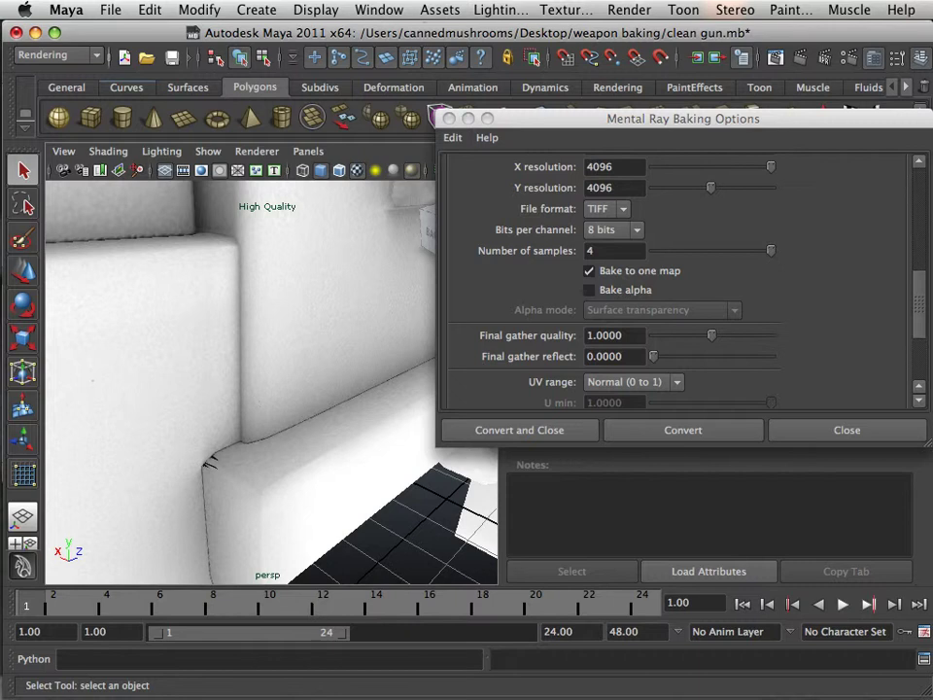
scroll(272, 383, down, 6)
alt+drag(184, 379, 445, 423)
alt+middle_drag(321, 330, 274, 393)
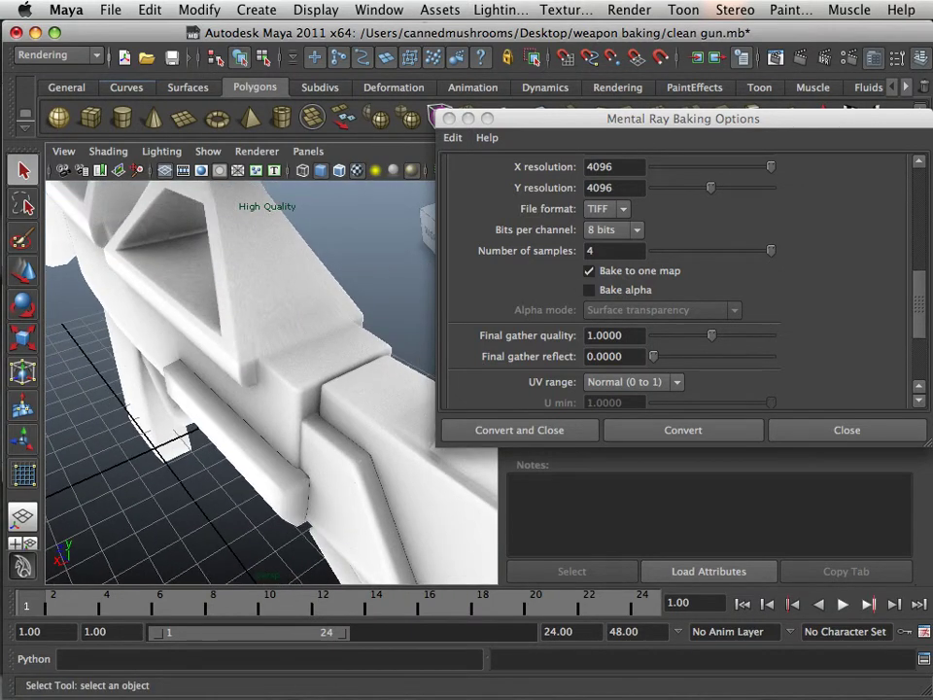
alt+drag(263, 418, 345, 376)
alt+right_drag(330, 384, 222, 384)
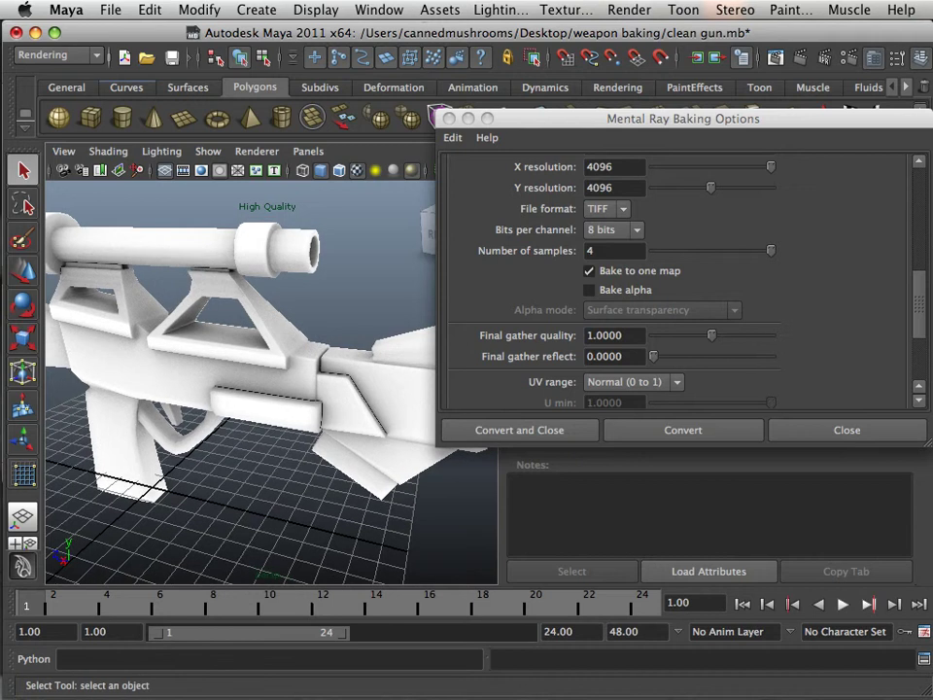
Switch to Photoshop and open baked_OCC.tif from the lightMap folder under weapon baking/renderData/mentalray on the Desktop.
mouse_move(183, 685)
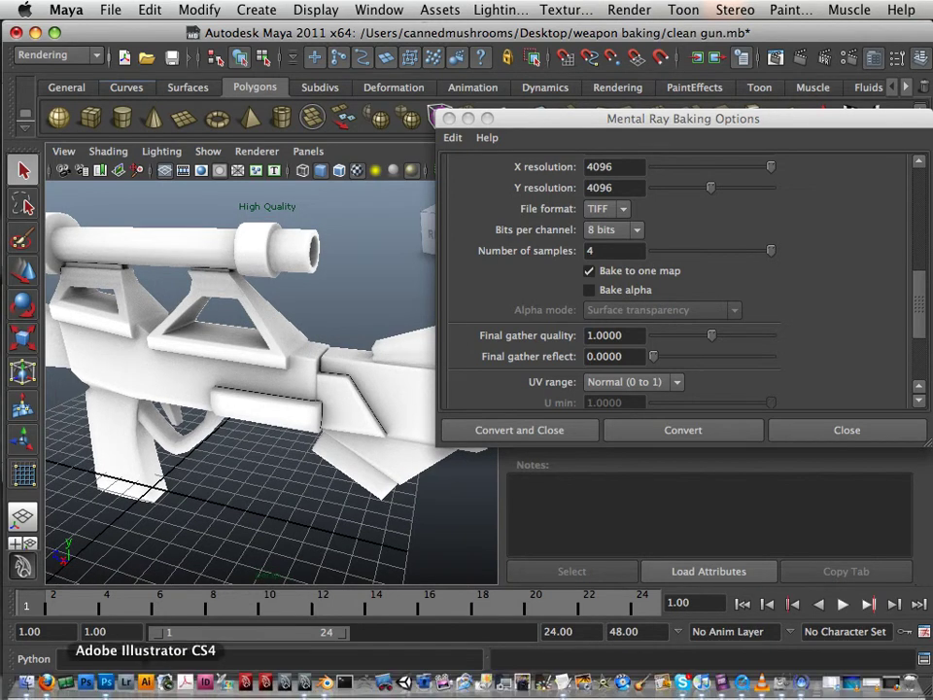
click(105, 684)
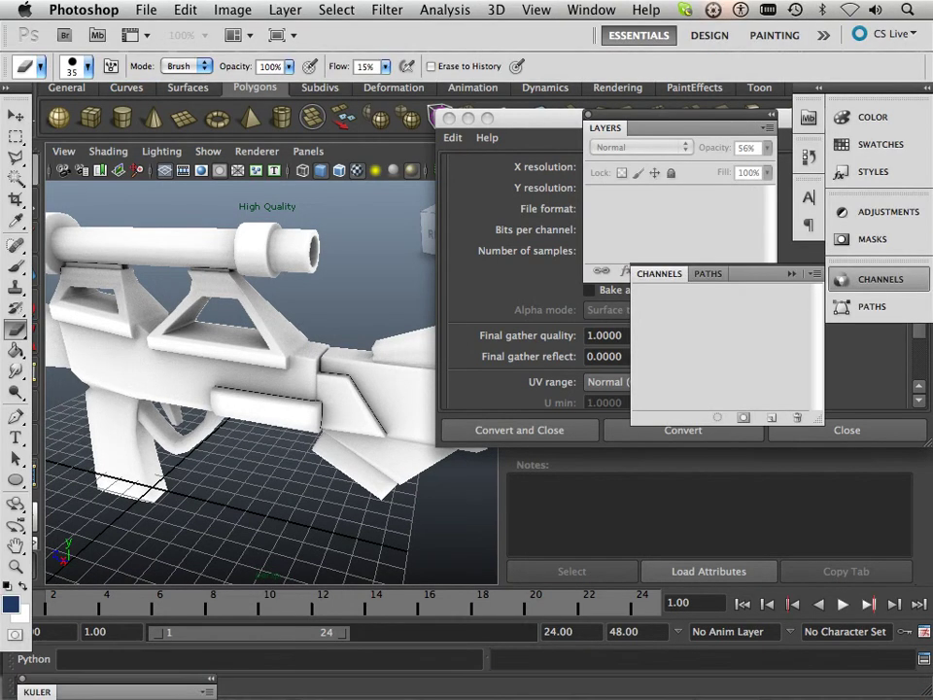
click(145, 10)
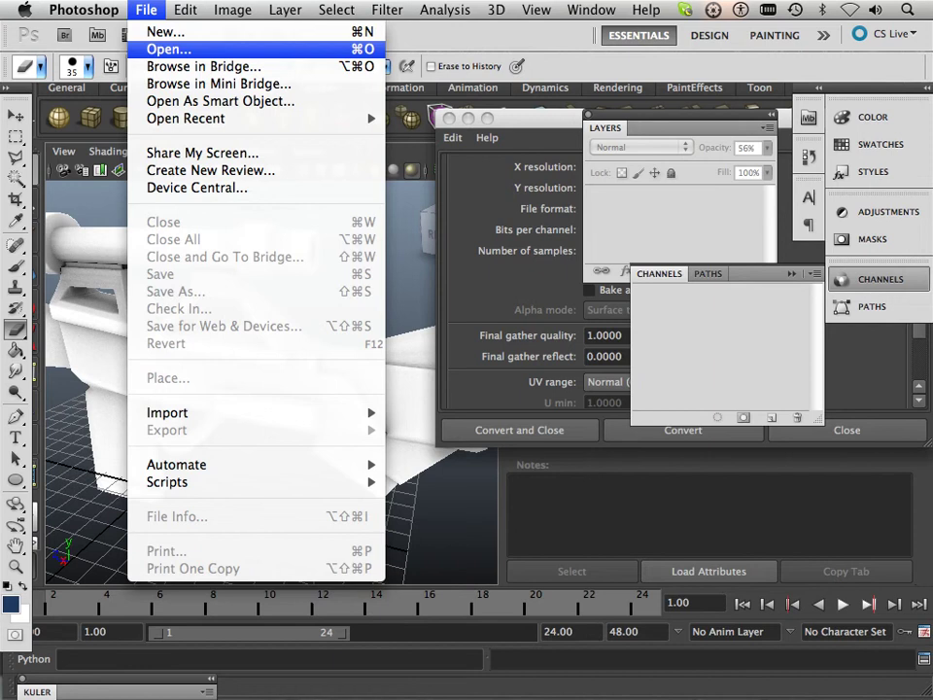
click(170, 49)
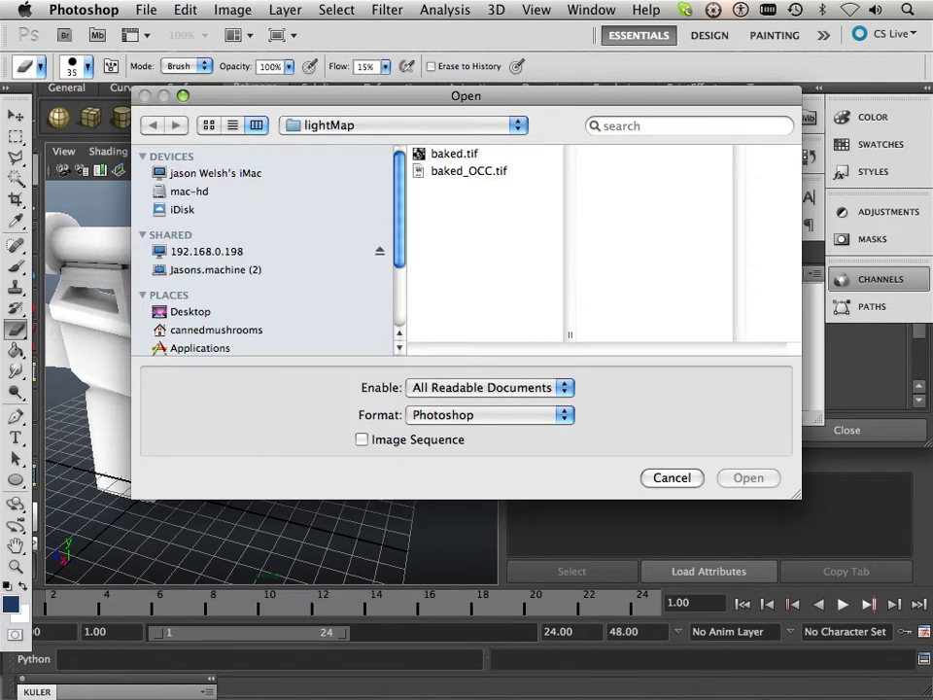
click(191, 312)
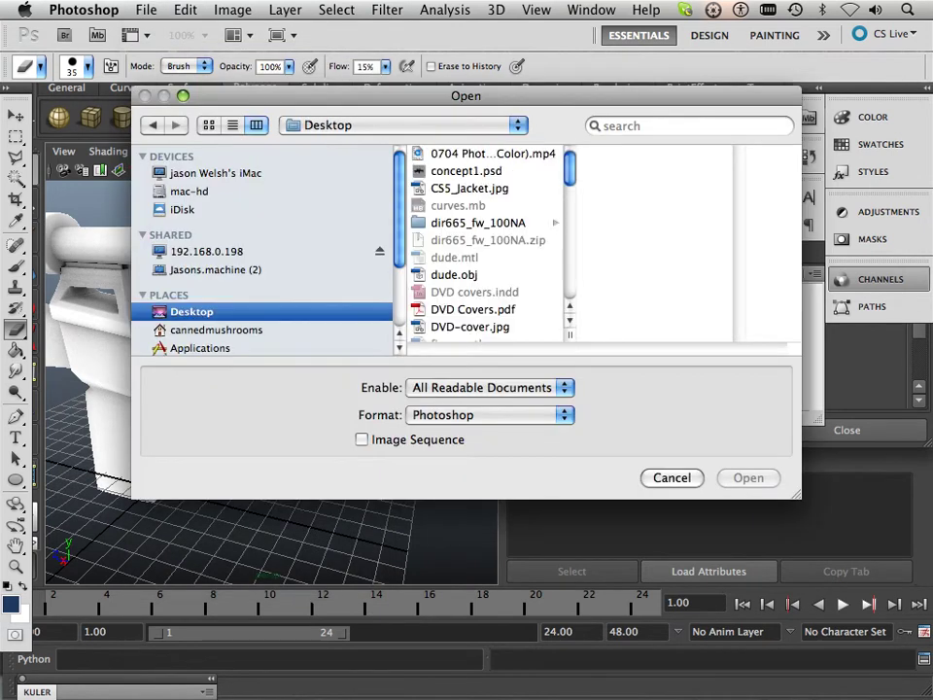
scroll(486, 243, down, 15)
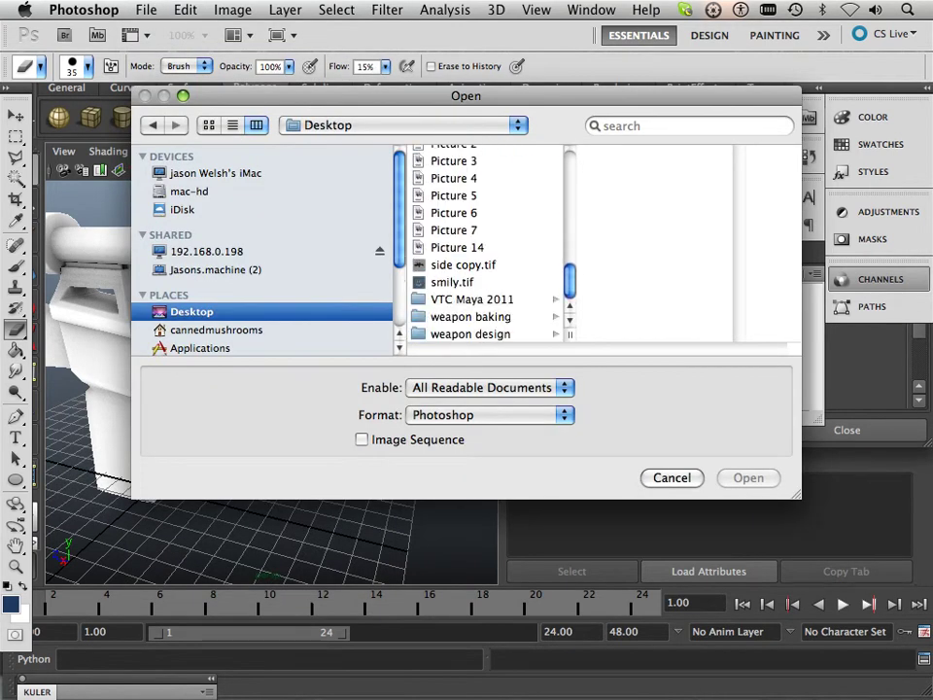
click(470, 317)
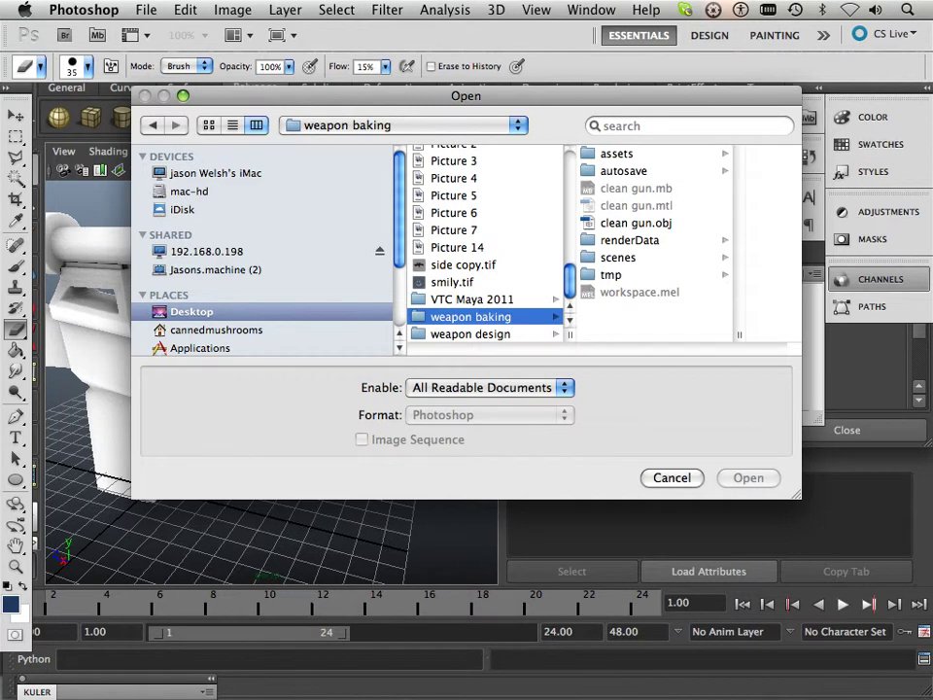
click(630, 240)
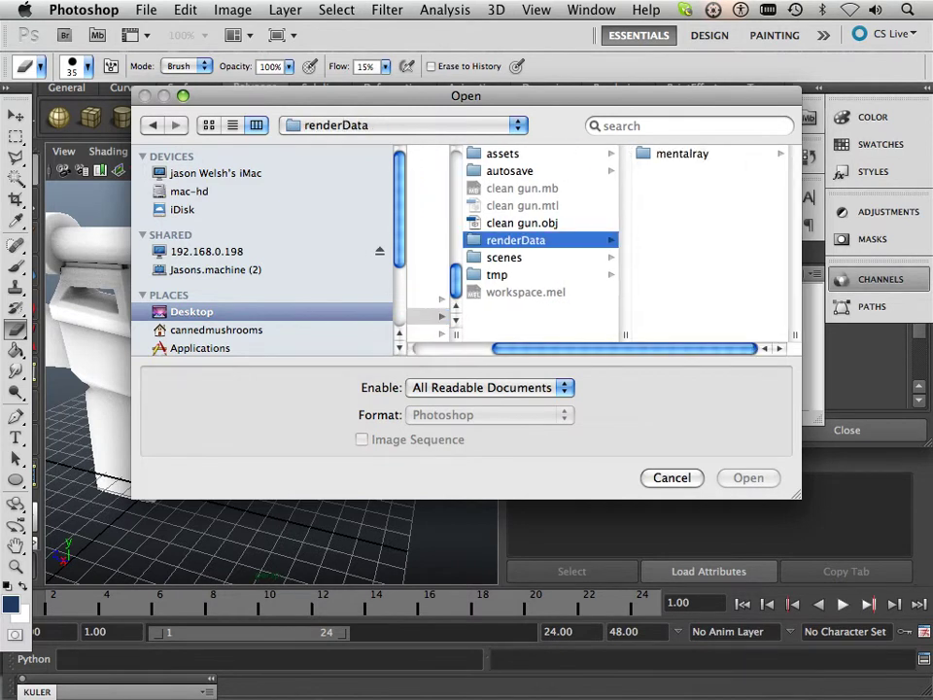
click(682, 154)
click(678, 171)
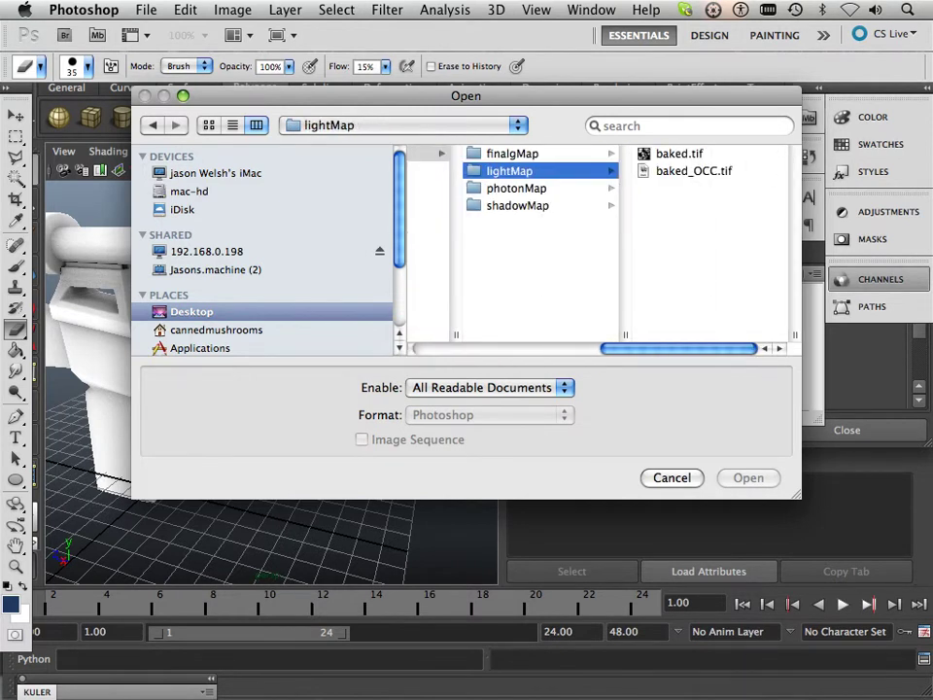
click(678, 153)
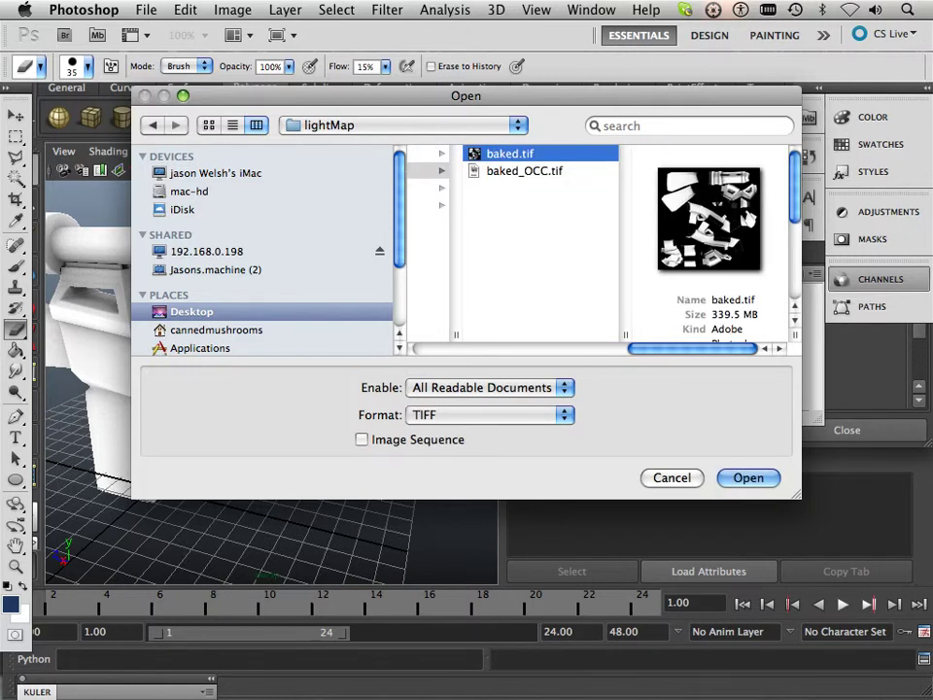
click(525, 171)
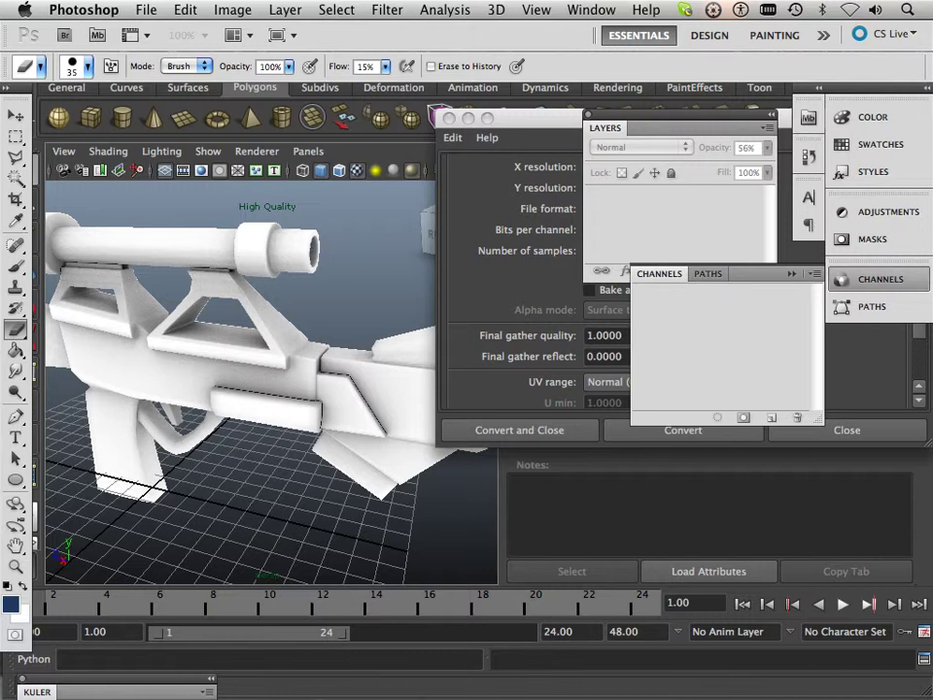
Switch back to Maya and check the file prefix in the Mental Ray Baking Options.
key(super+Tab)
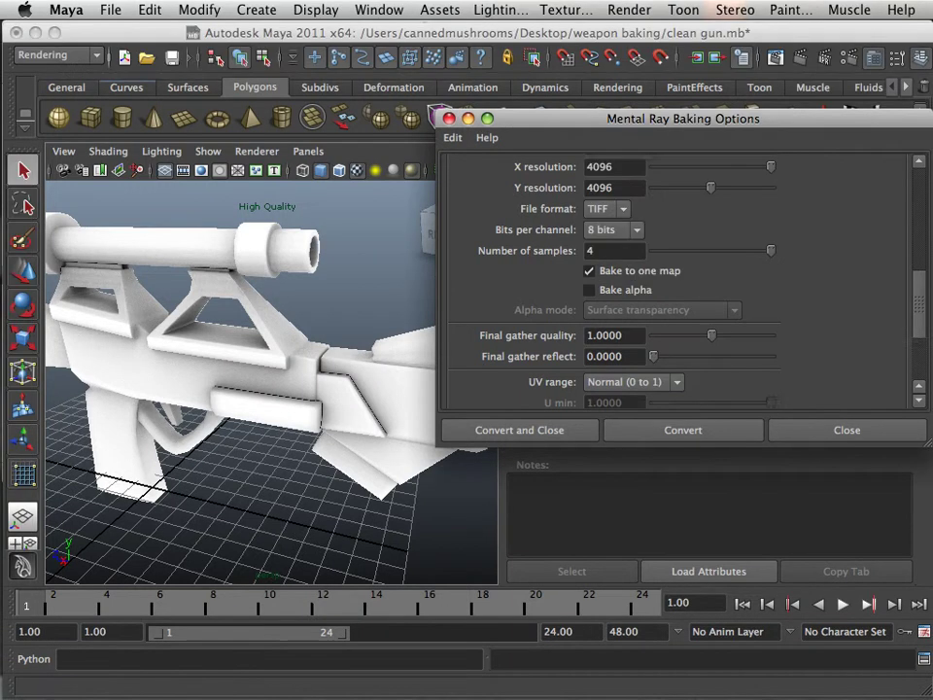
scroll(680, 272, up, 3)
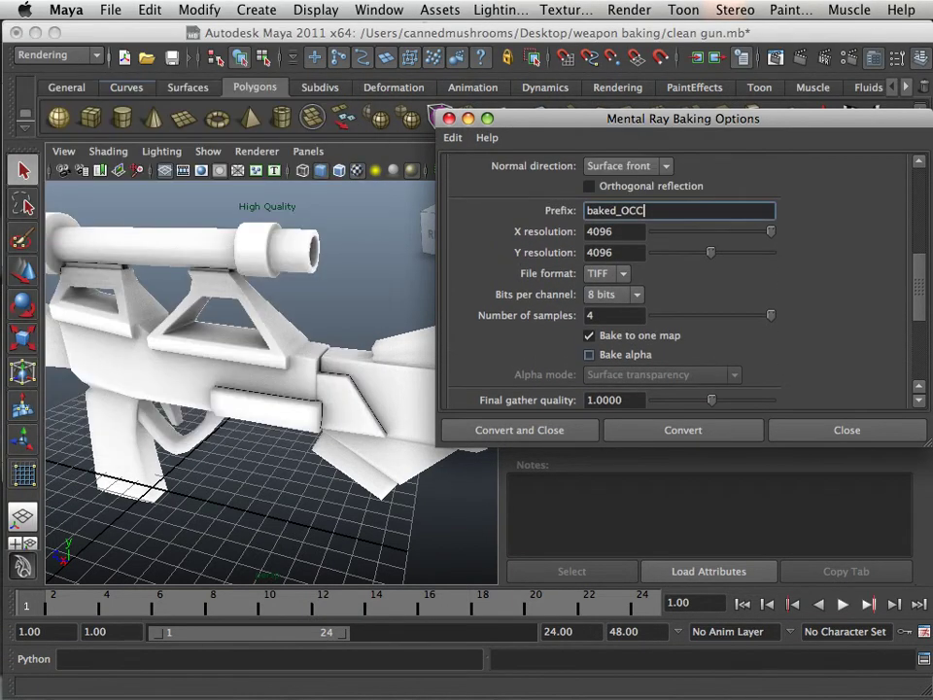
drag(643, 210, 589, 210)
mouse_move(246, 683)
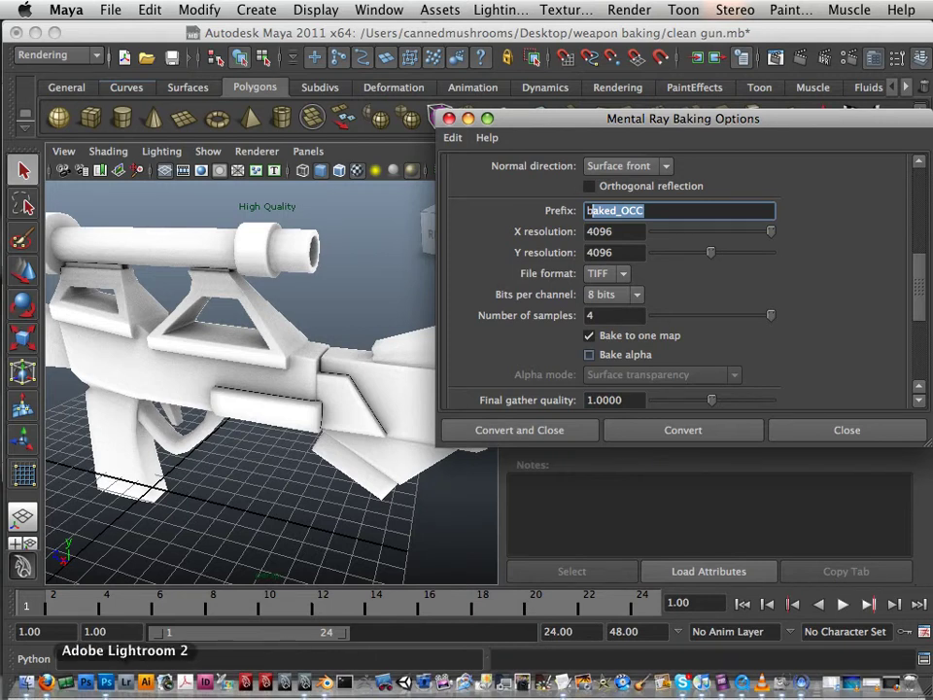
Switch to Photoshop, enlarge the baked_OCC.tif window and examine the light and dark areas of the gun's UV shells.
click(101, 683)
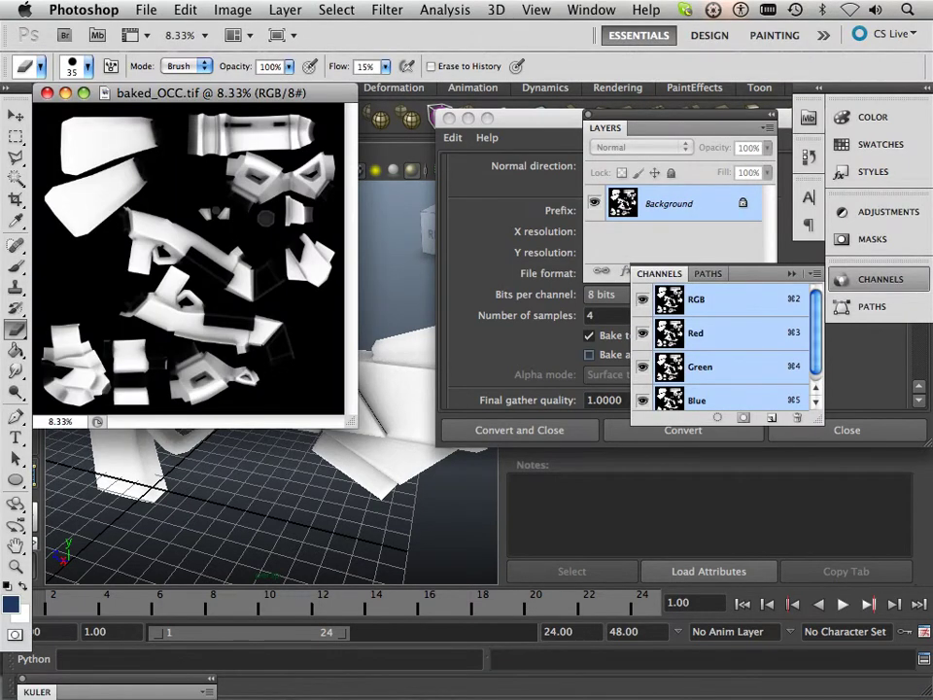
drag(352, 422, 584, 679)
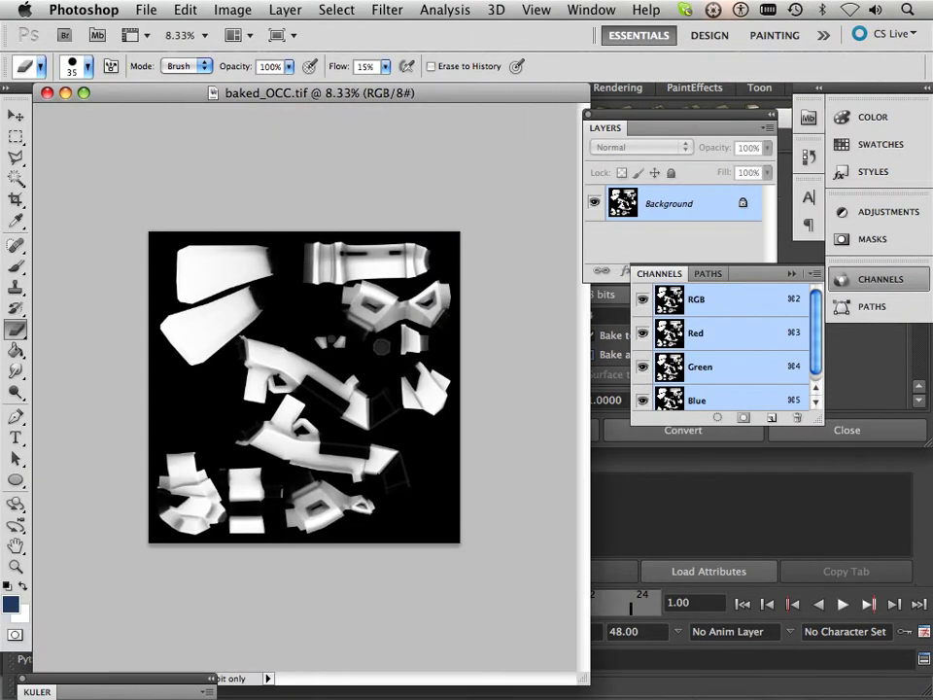
alt+scroll(342, 452, up, 10)
alt+scroll(342, 452, down, 10)
alt+scroll(342, 451, up, 4)
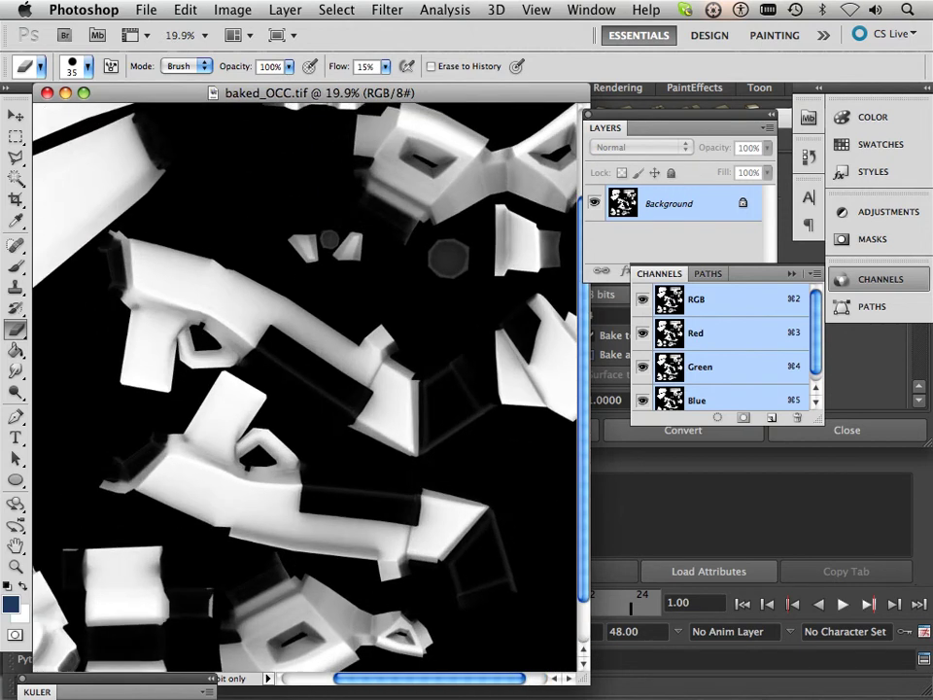
alt+scroll(343, 450, up, 3)
alt+scroll(342, 450, down, 2)
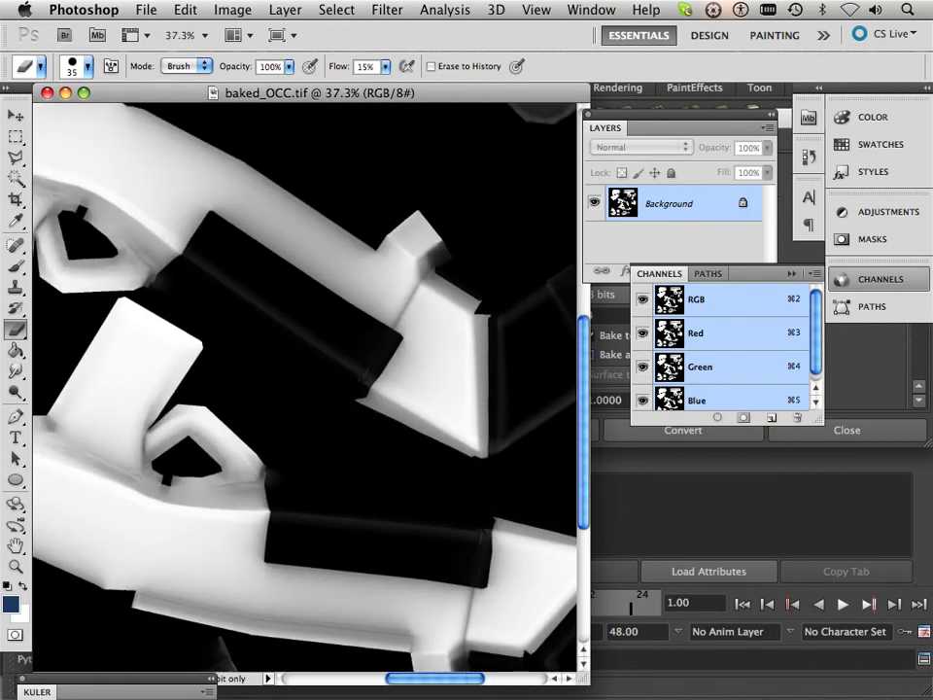
alt+scroll(342, 450, down, 4)
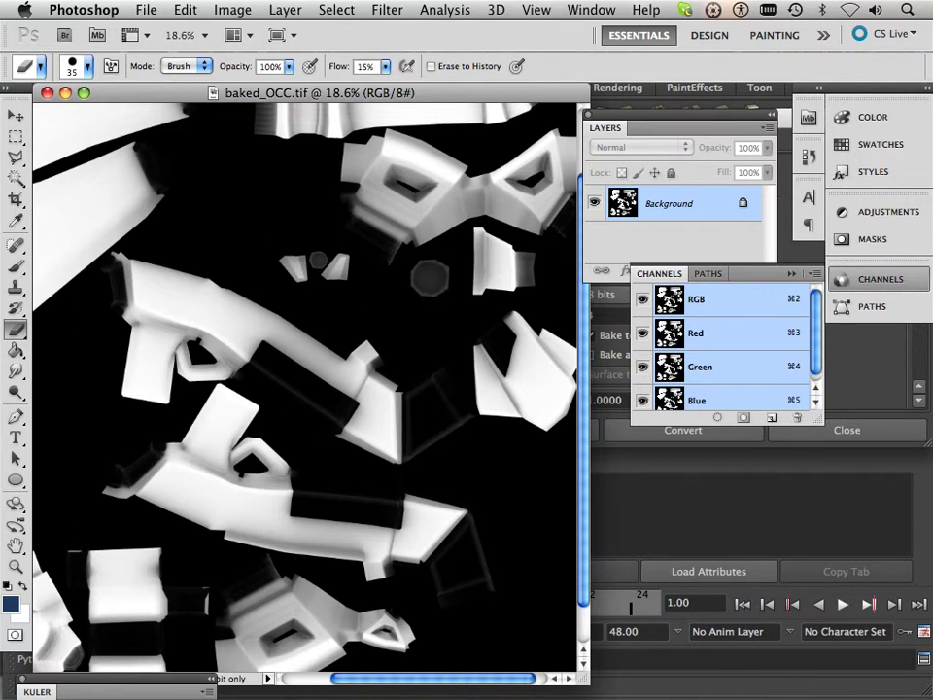
Switch to Maya, select the gun mesh and open the UV Texture Editor.
key(super+Tab)
click(272, 292)
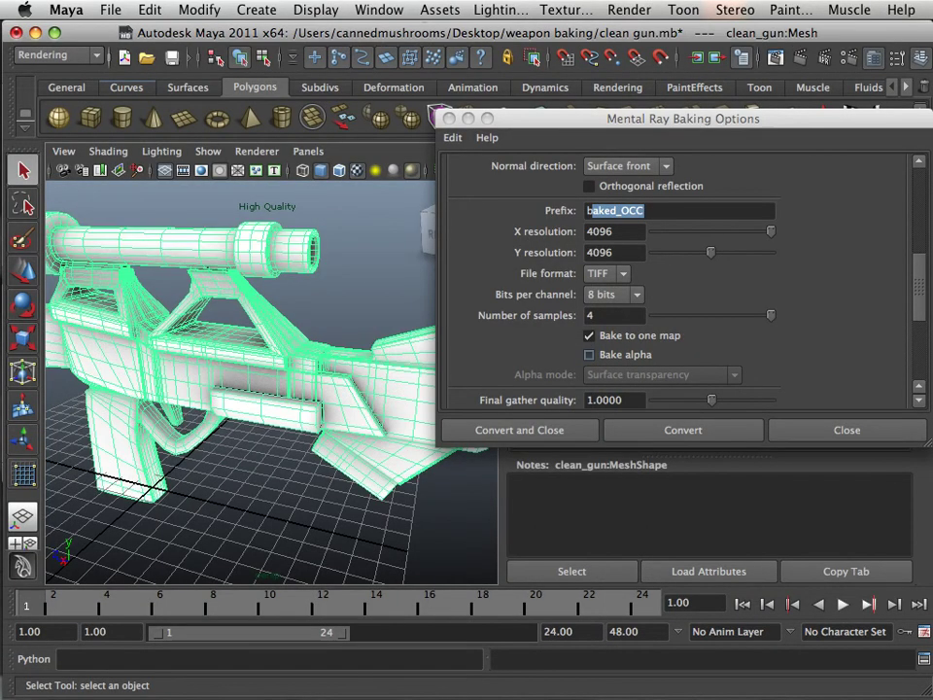
click(379, 10)
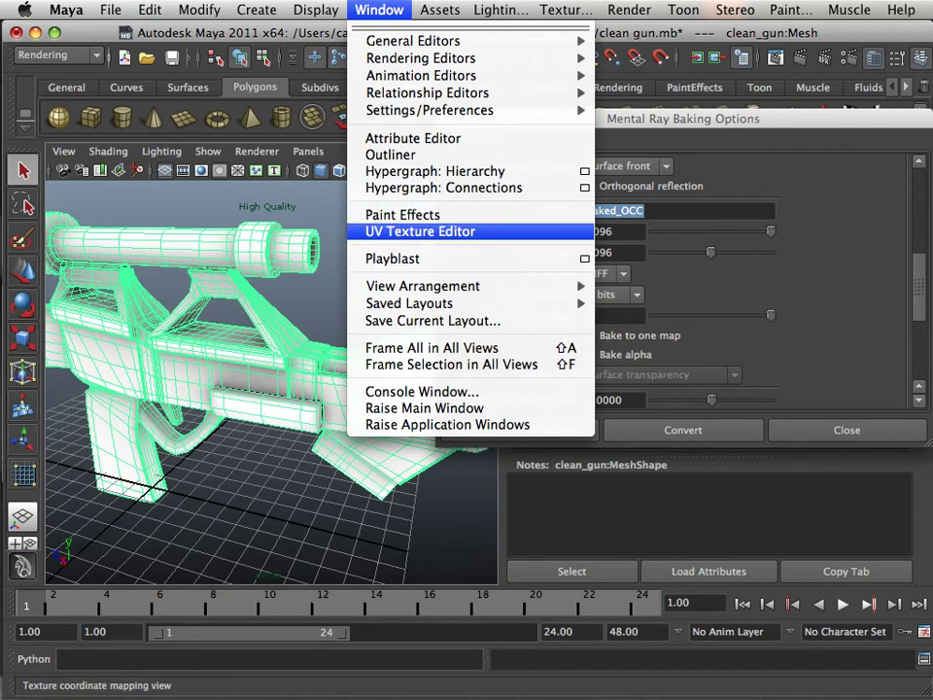
click(420, 231)
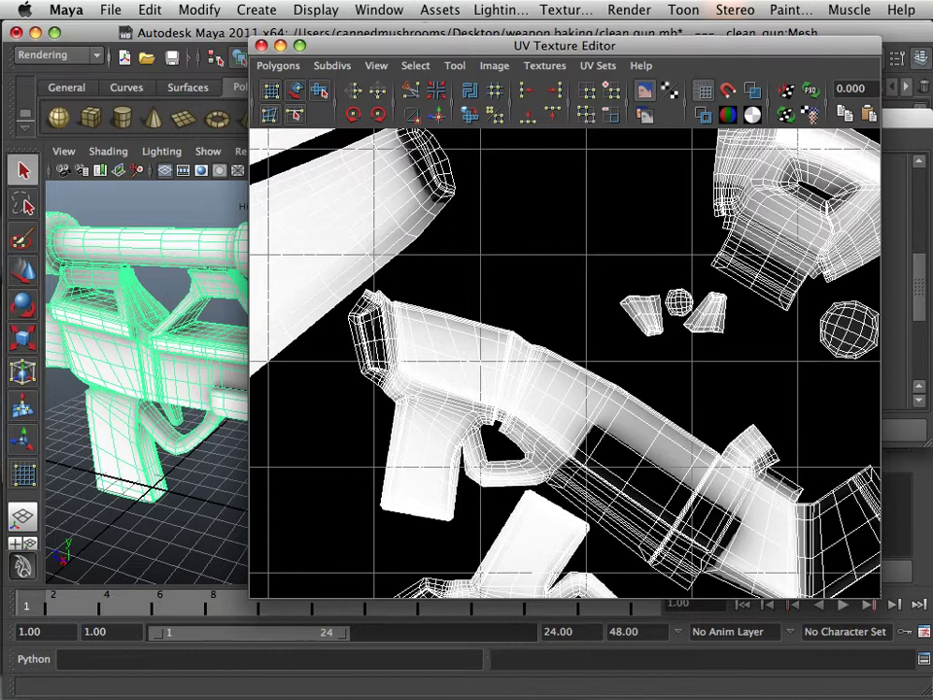
Start a UV snapshot of the gun mesh and set its output file to UVS in the project's renderData/mentalray/lightMap folder.
click(278, 65)
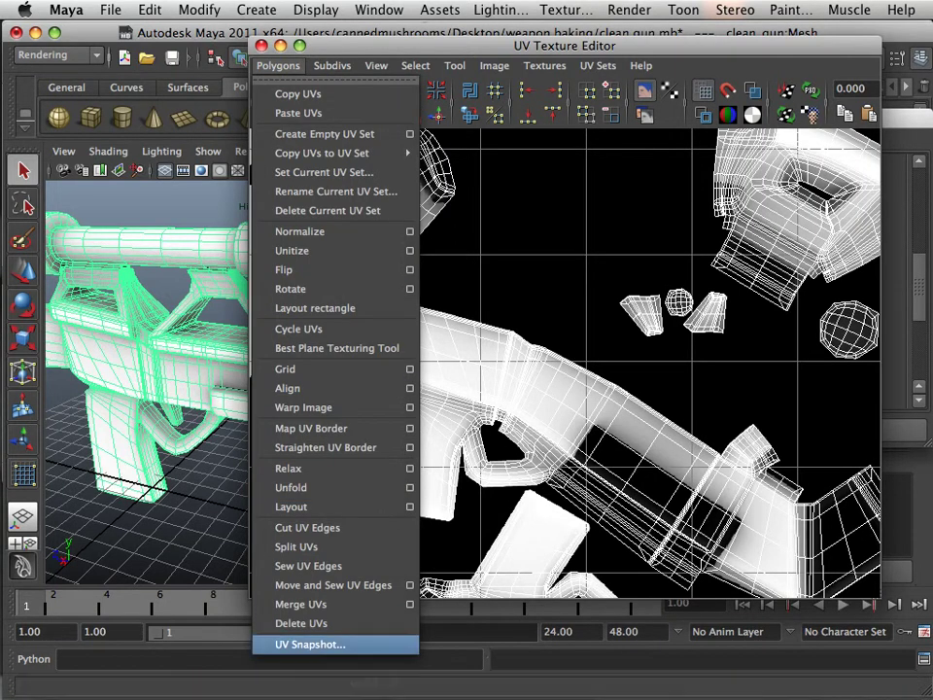
click(309, 644)
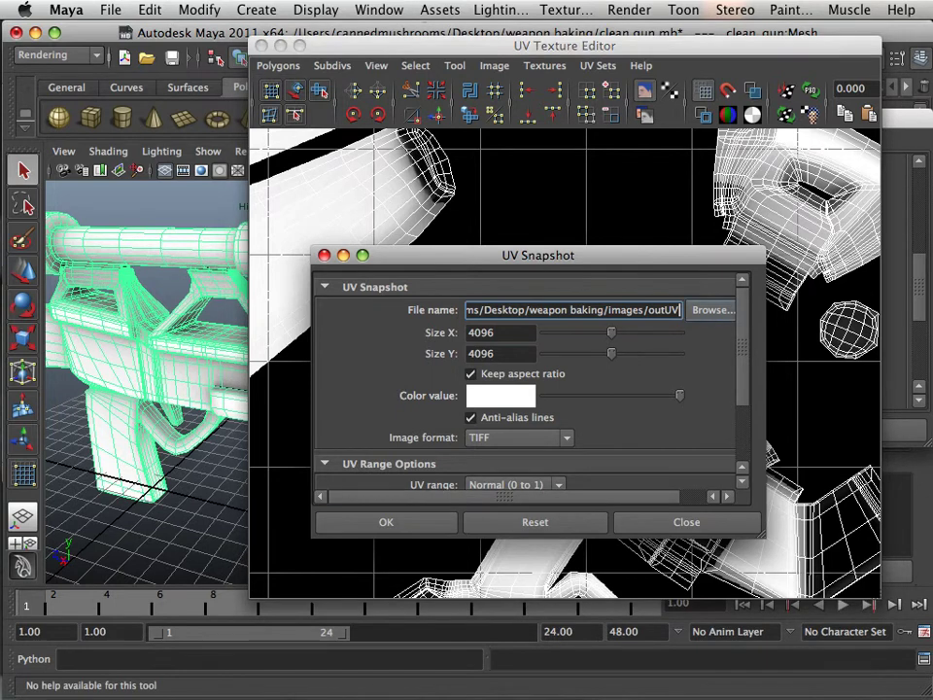
click(713, 309)
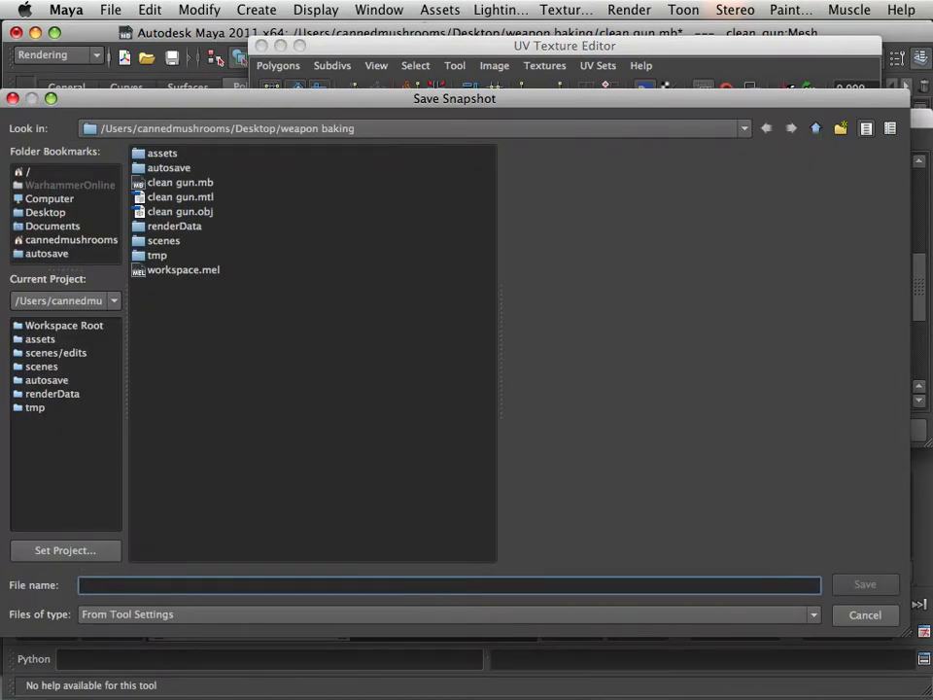
double_click(175, 227)
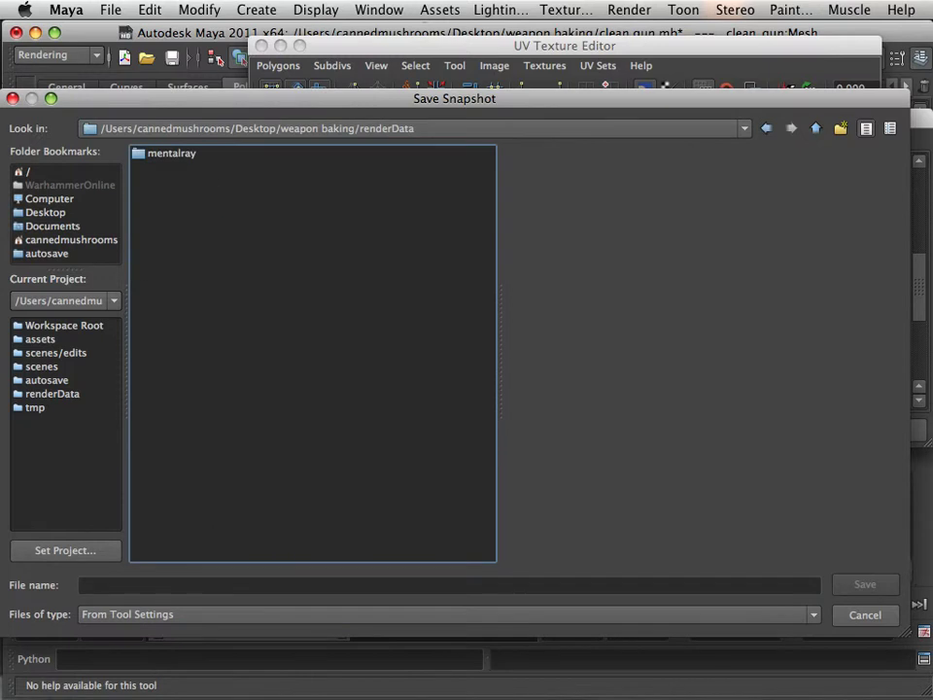
double_click(171, 152)
double_click(163, 168)
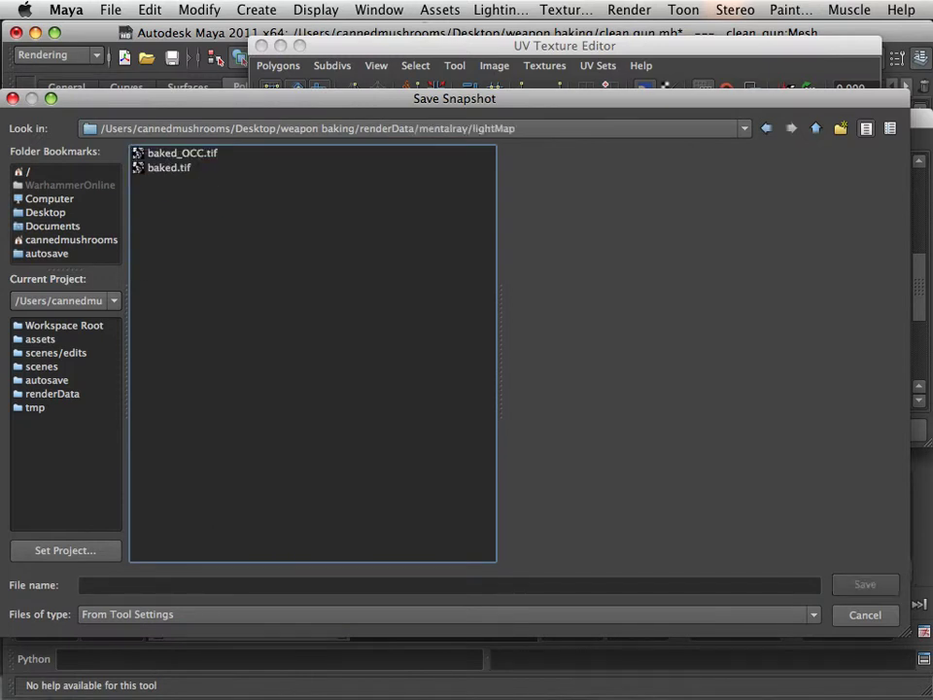
click(195, 585)
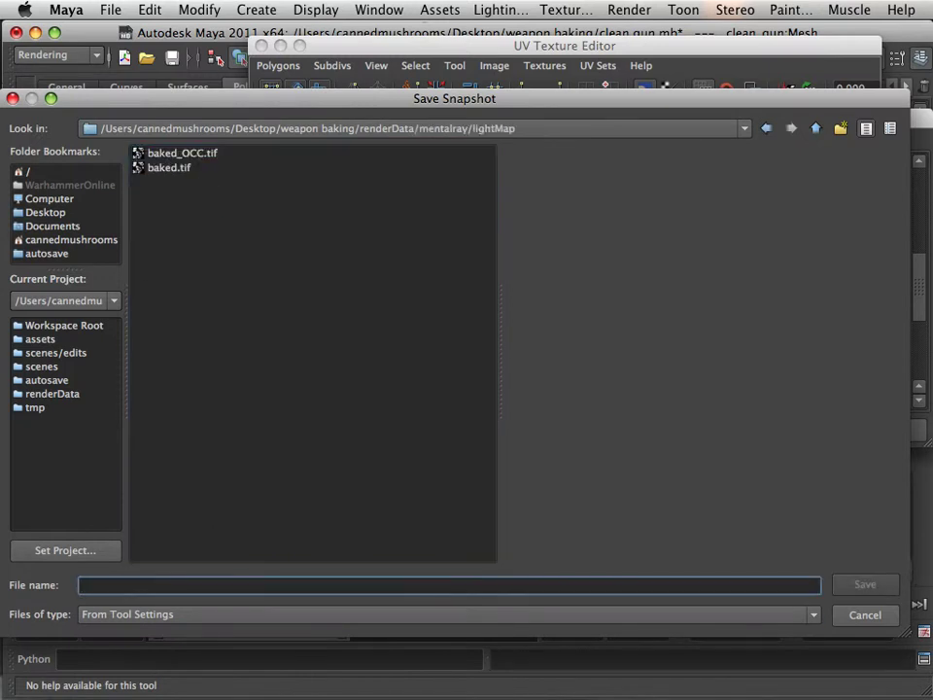
text(UVS)
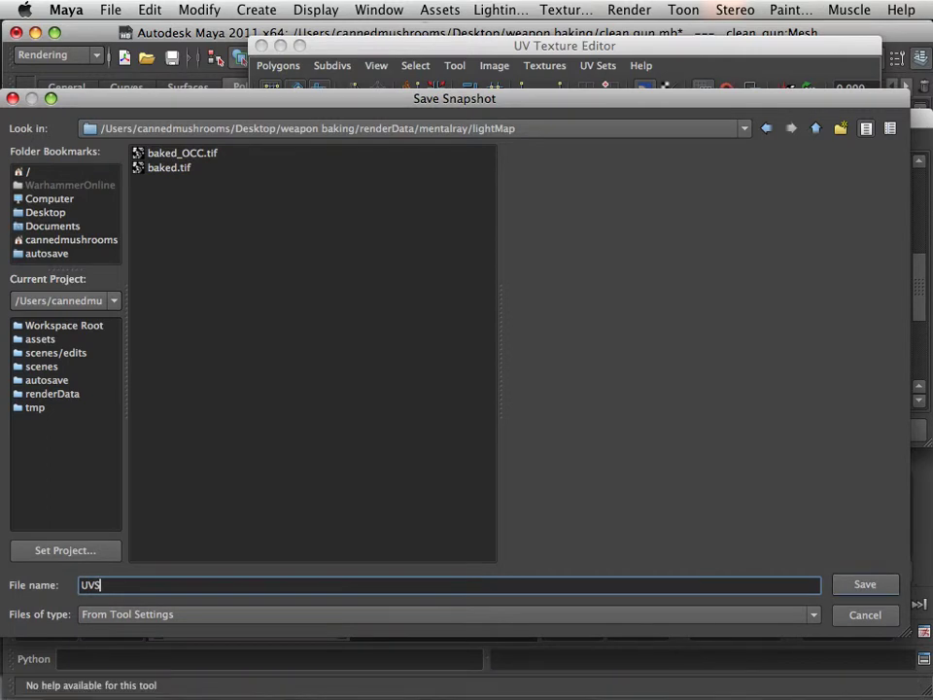
key(Return)
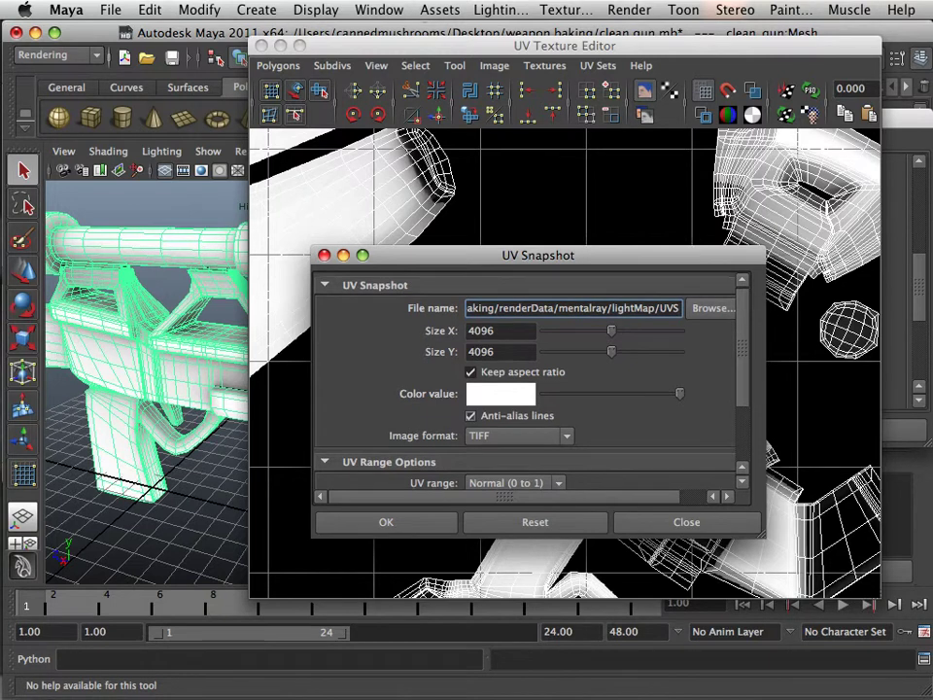
Add the .tif extension to the snapshot's file name and export it as a 4096 x 4096 TIFF with the Normal (0 to 1) UV range.
scroll(525, 384, down, 1)
scroll(525, 384, down, 4)
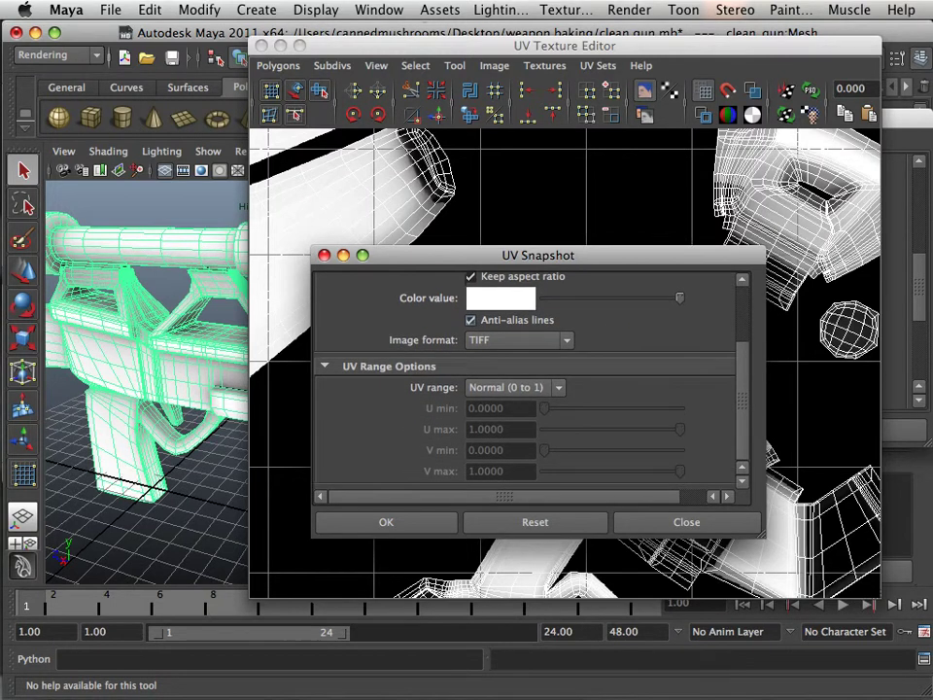
scroll(525, 384, up, 5)
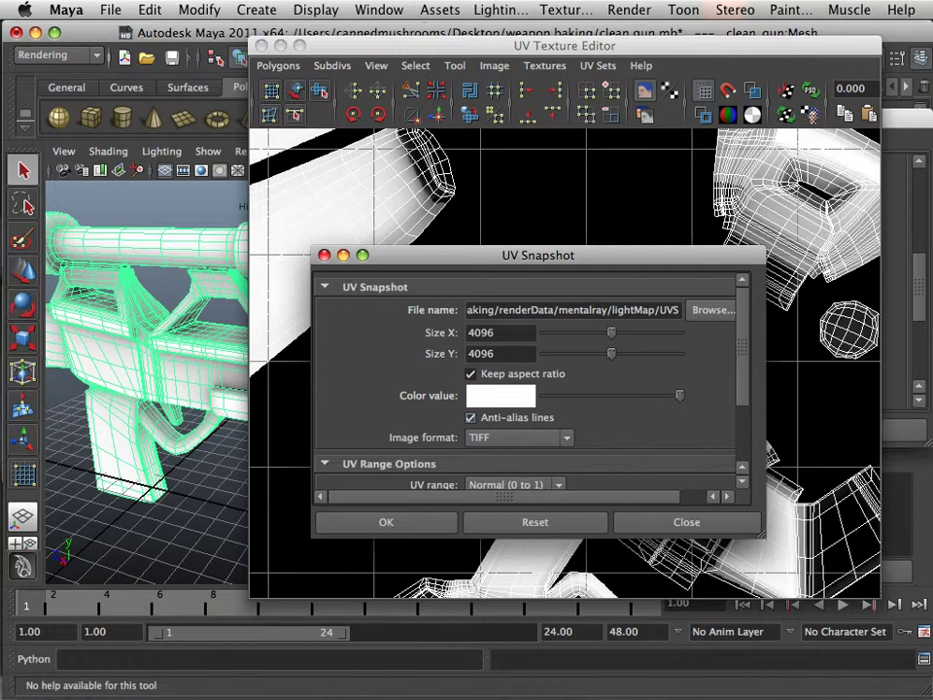
click(680, 309)
text(.)
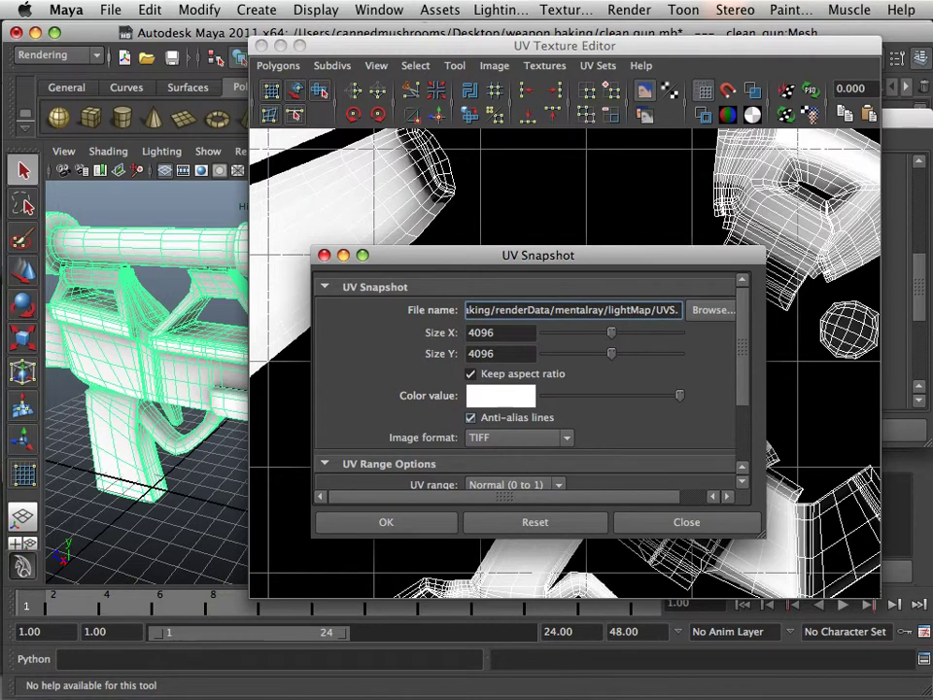
text(tif)
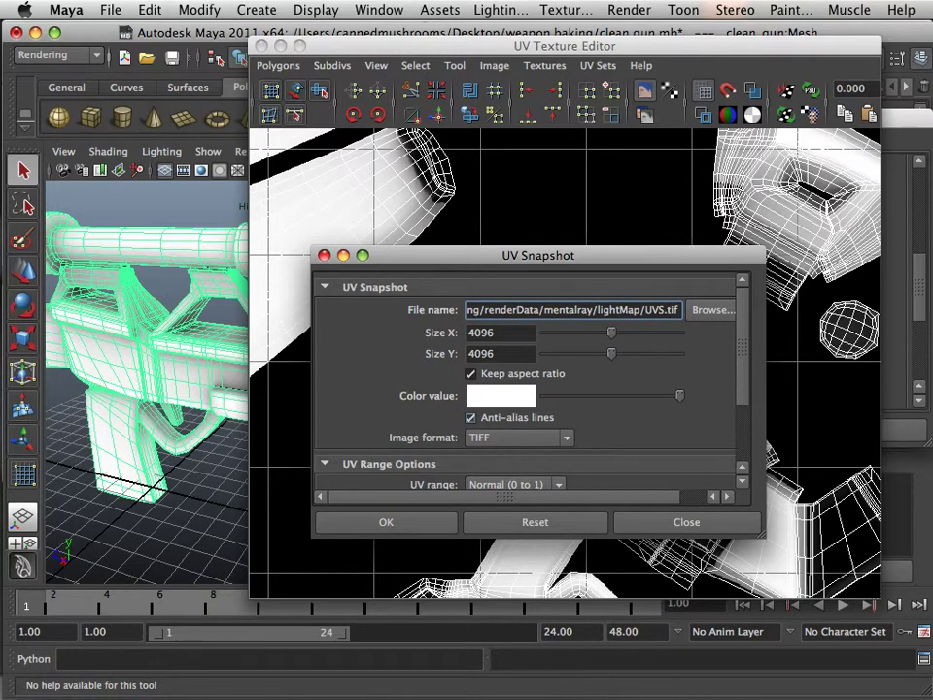
scroll(525, 384, down, 3)
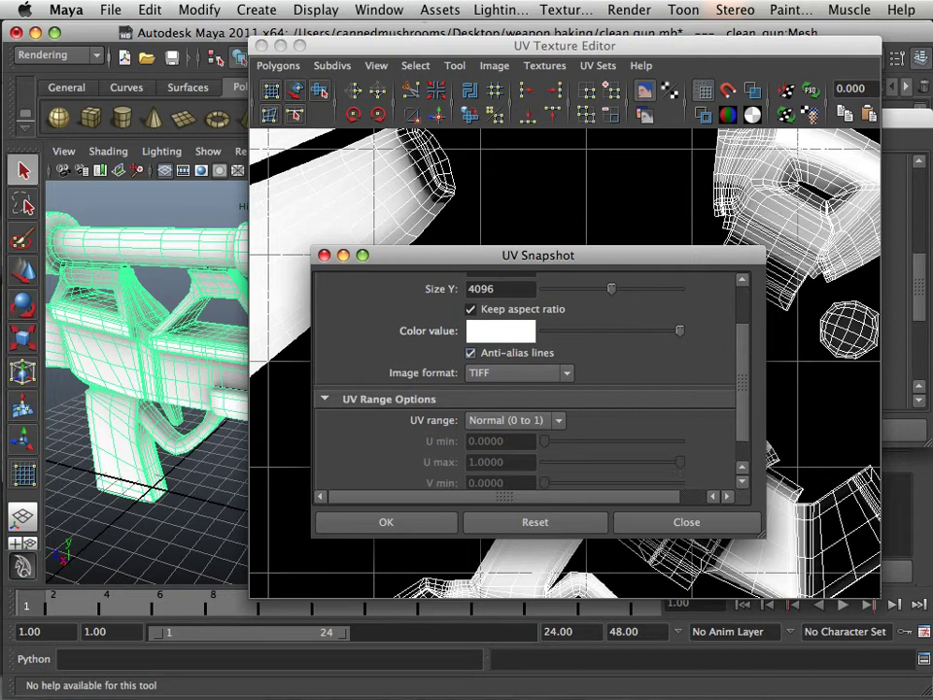
scroll(525, 384, down, 2)
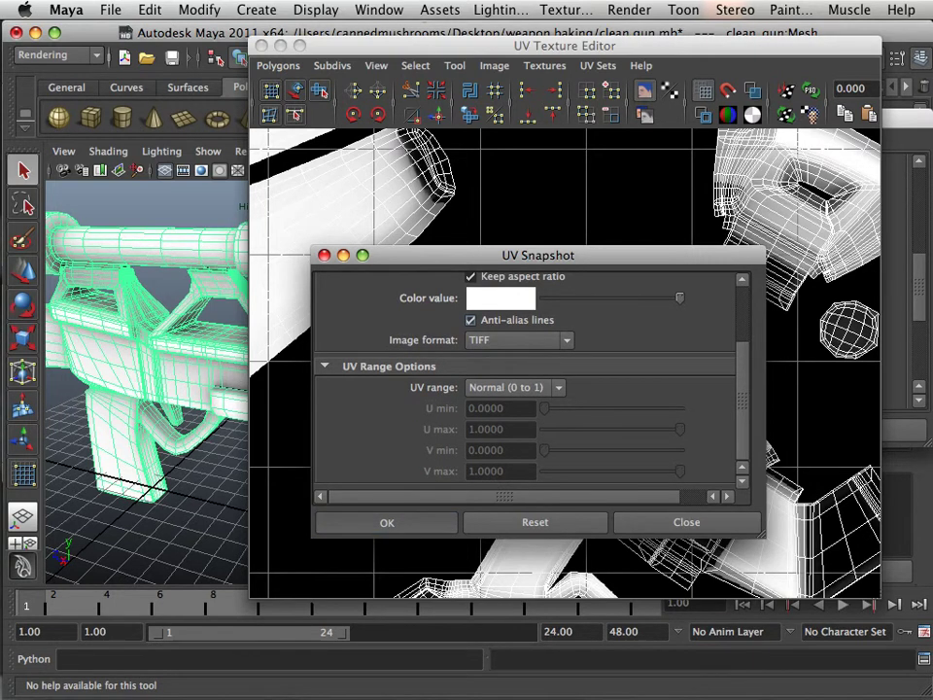
click(386, 522)
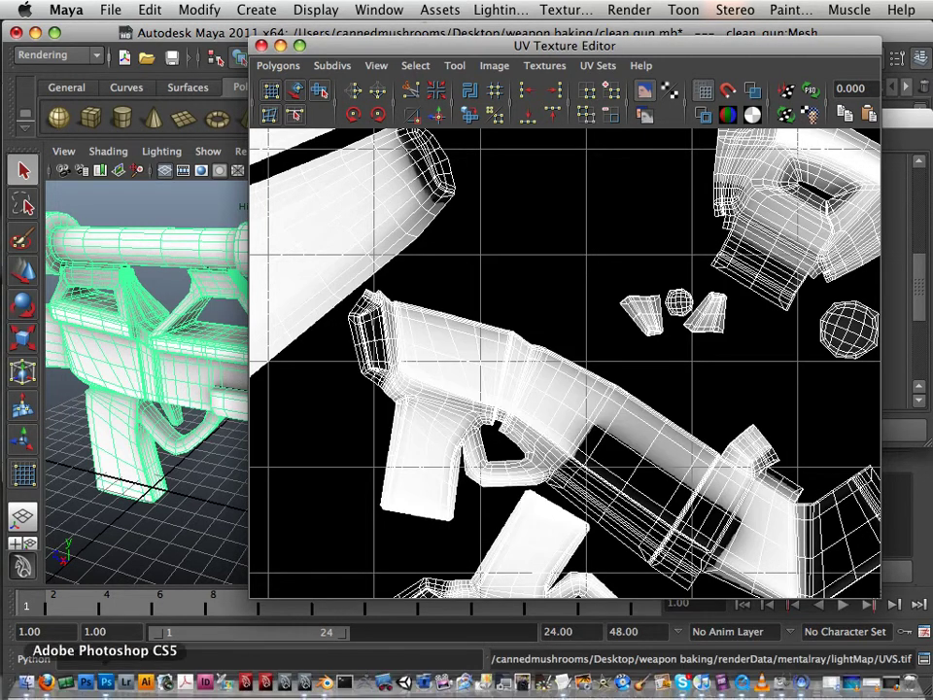
Switch to Photoshop and open UVS.tif from the lightMap folder.
click(105, 683)
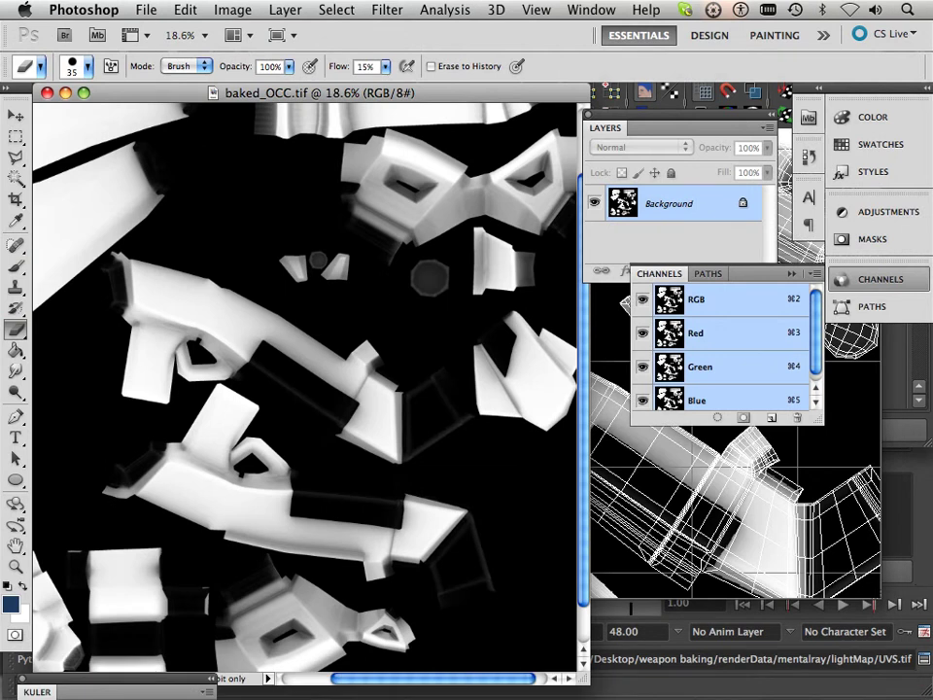
click(146, 10)
click(150, 48)
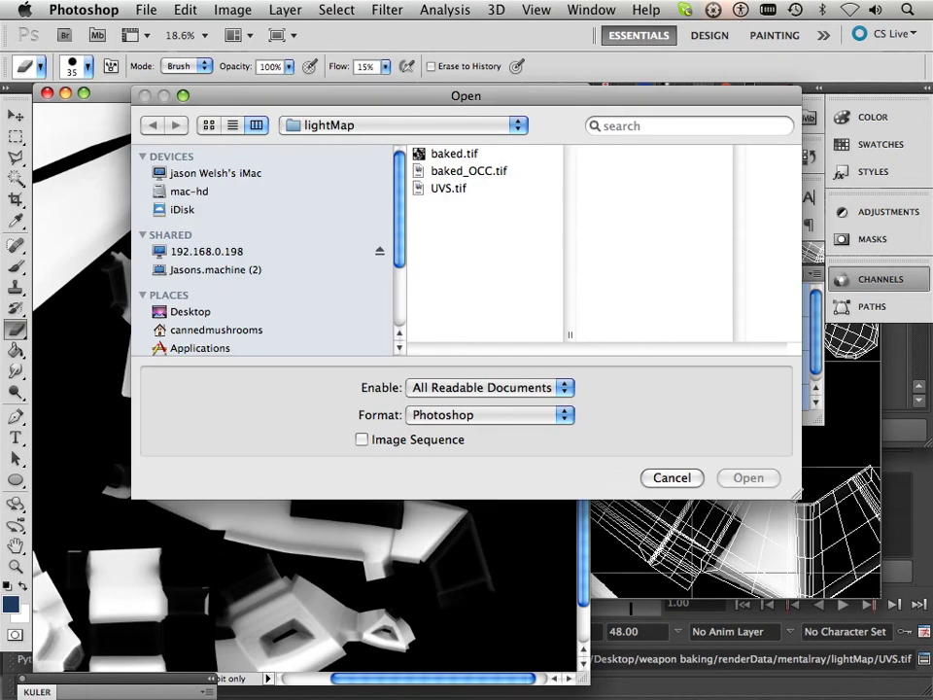
click(448, 188)
key(Return)
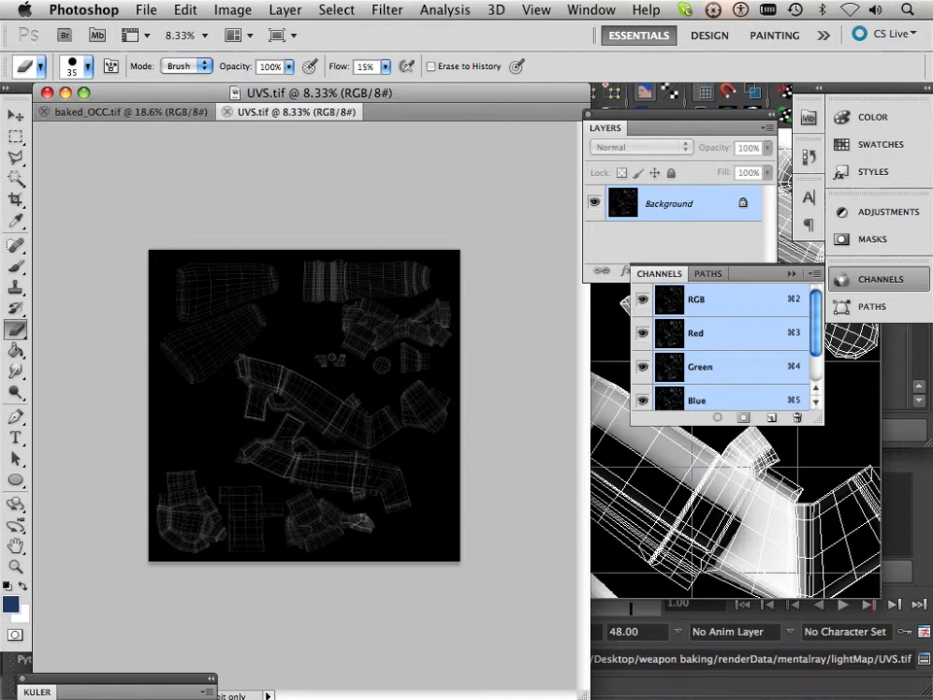
Duplicate the Background layer of UVS.tif into the baked_OCC.tif document.
right_click(664, 203)
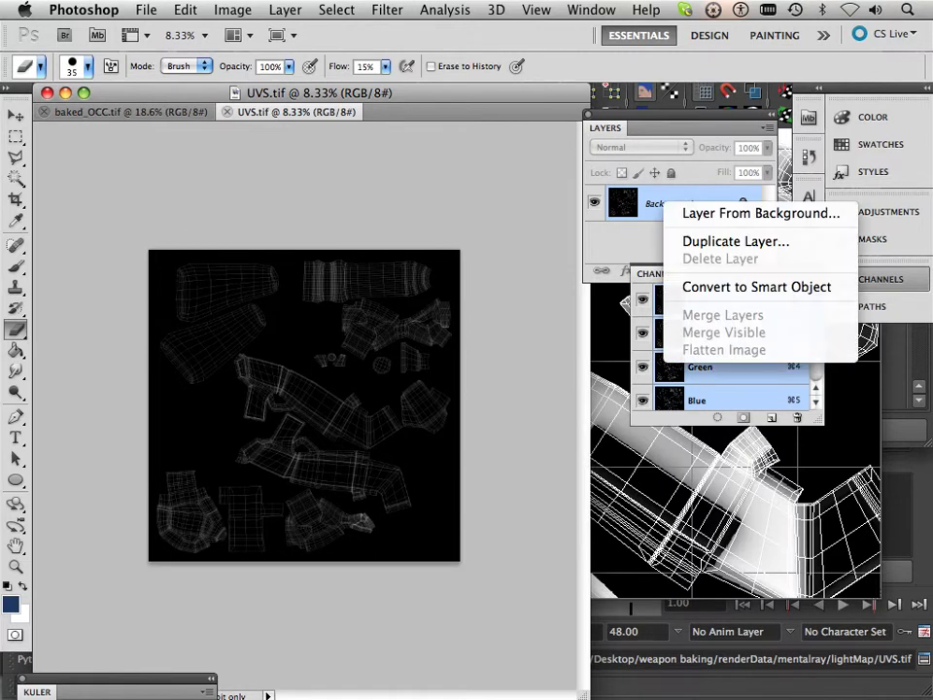
click(736, 241)
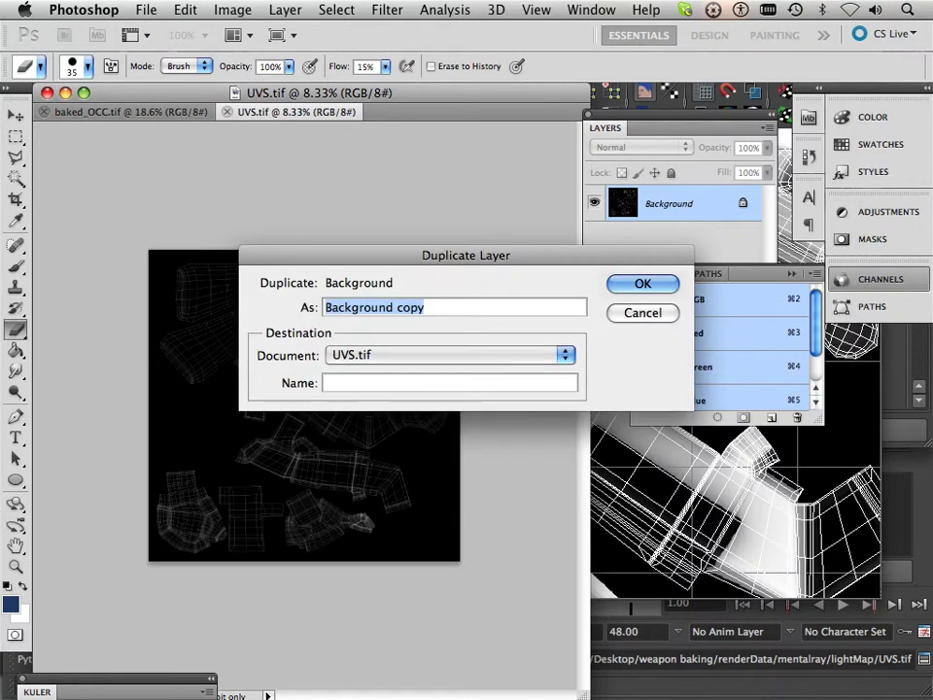
click(447, 354)
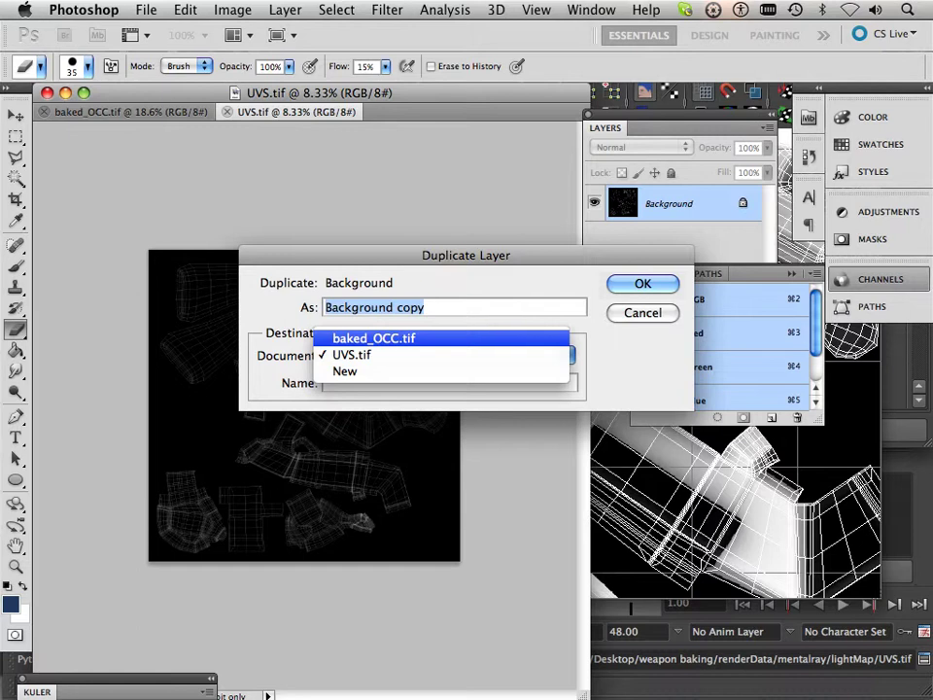
click(373, 338)
key(Return)
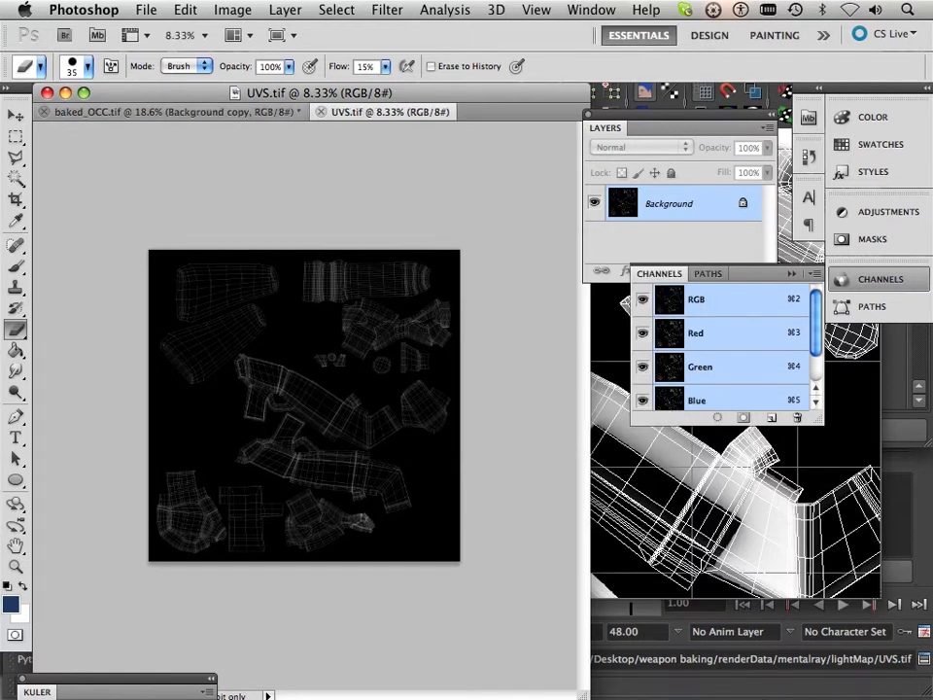
In baked_OCC.tif, invert the copied UV wireframe layer to get dark lines on white.
click(58, 113)
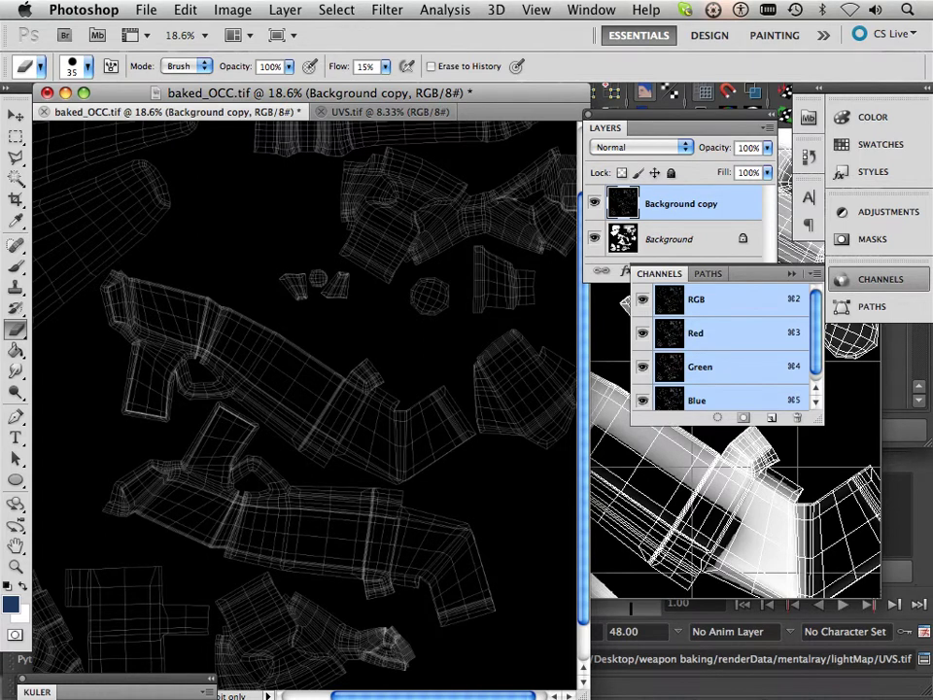
click(232, 10)
mouse_move(263, 66)
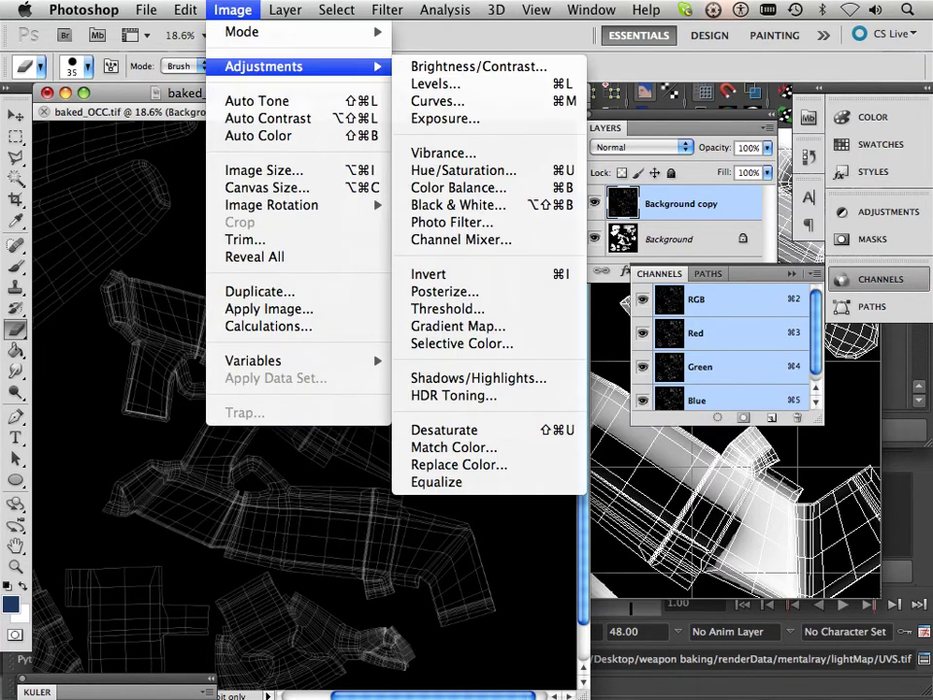
key(Escape)
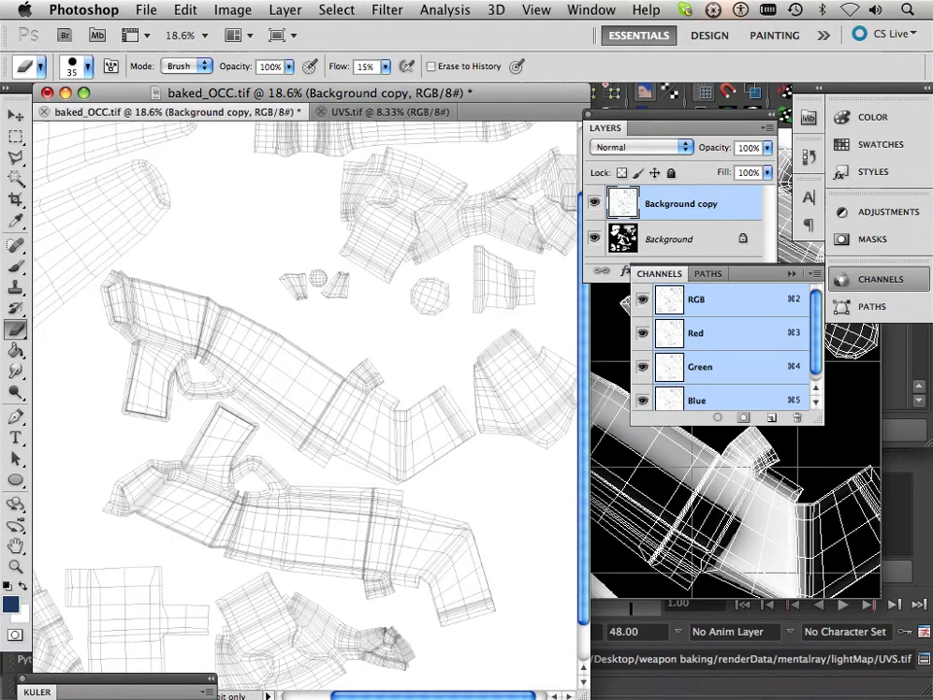
Set the UV wireframe layer's blend mode to Multiply and look over the lines on the baked occlusion shells.
click(642, 147)
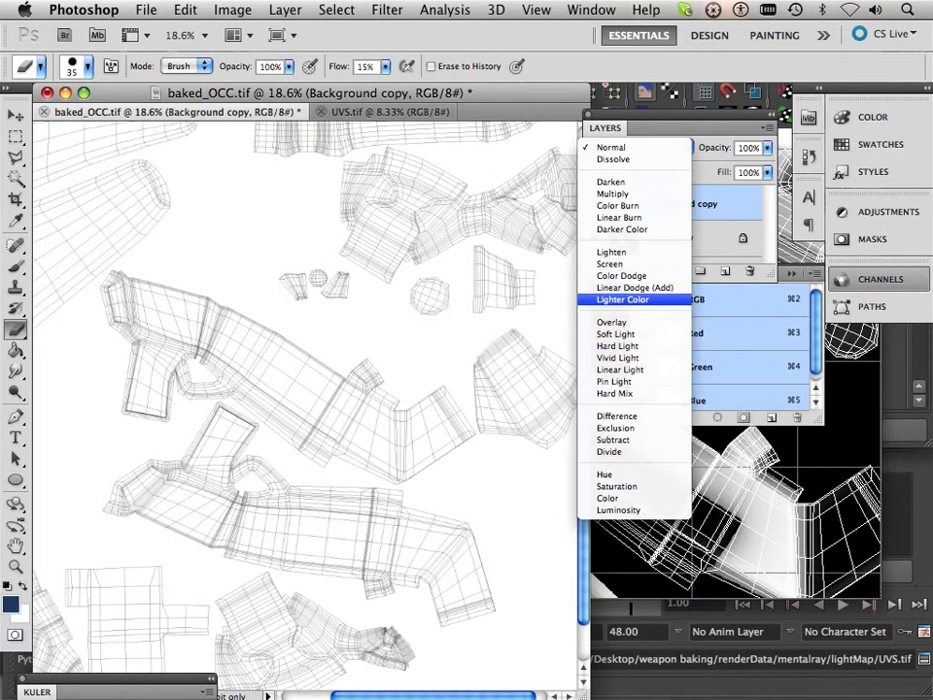
click(612, 194)
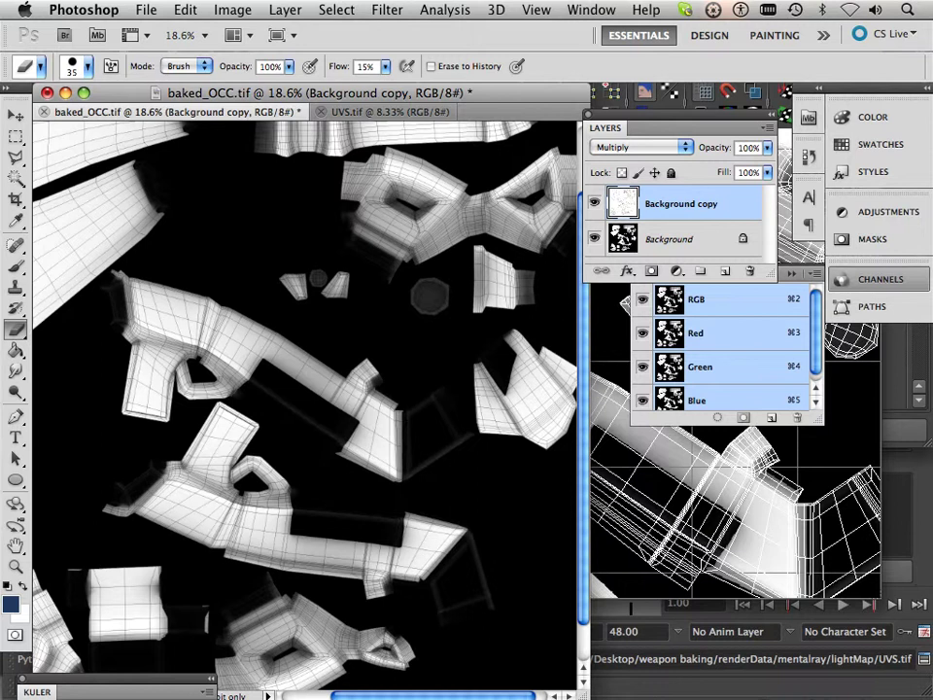
scroll(233, 389, down, 3)
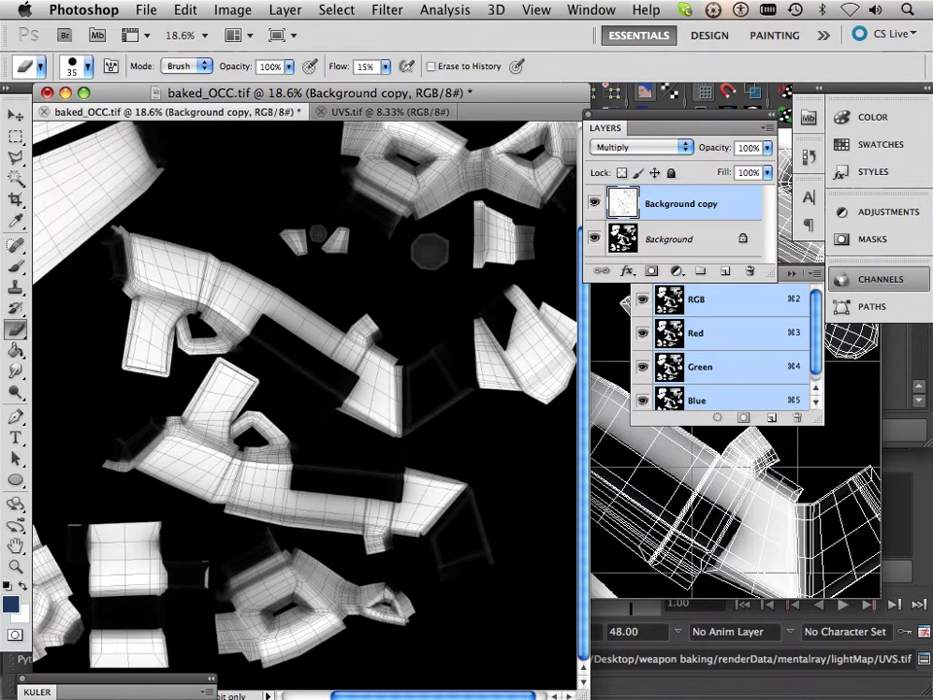
scroll(306, 389, up, 5)
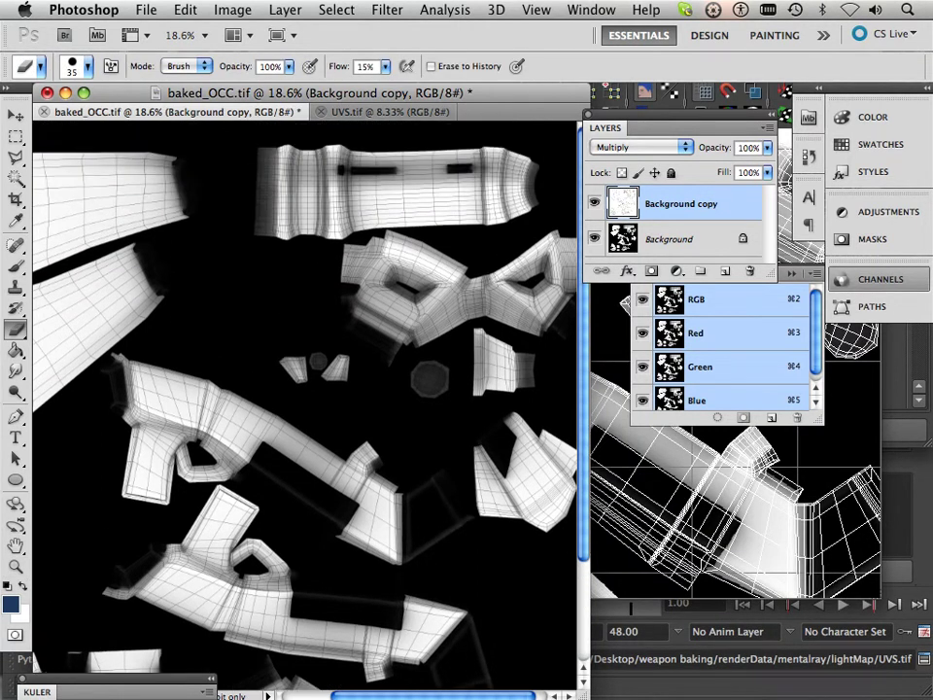